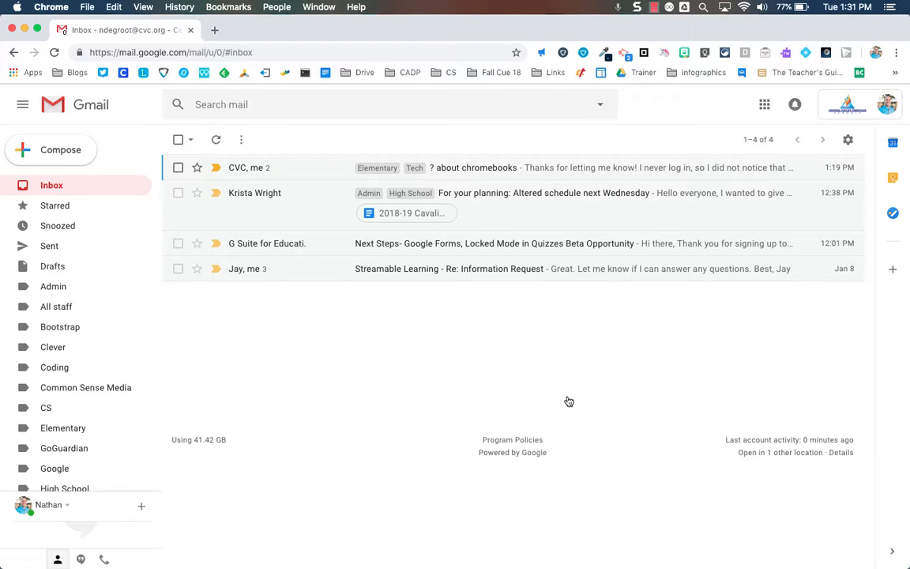
- Open the mail settings and display the inbox configuration options
left_click(847, 142)
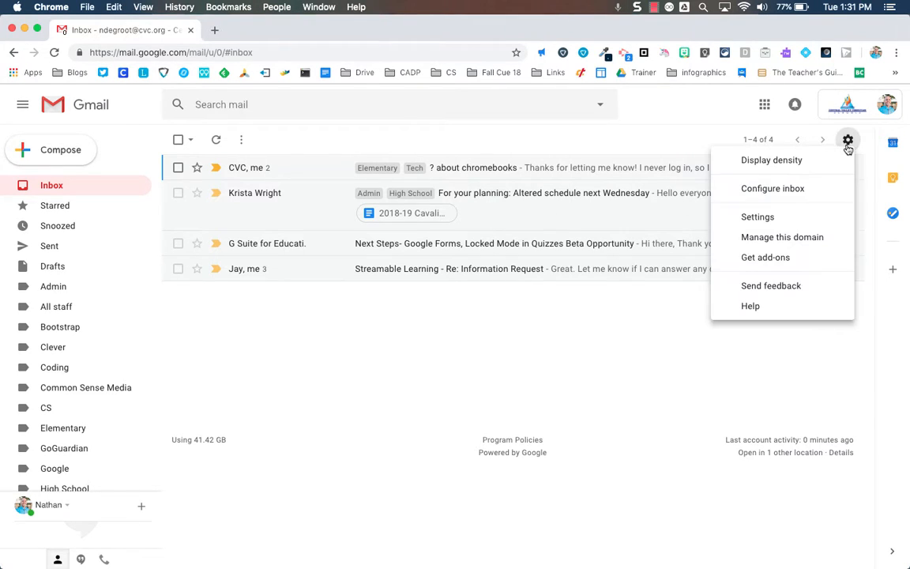
left_click(787, 226)
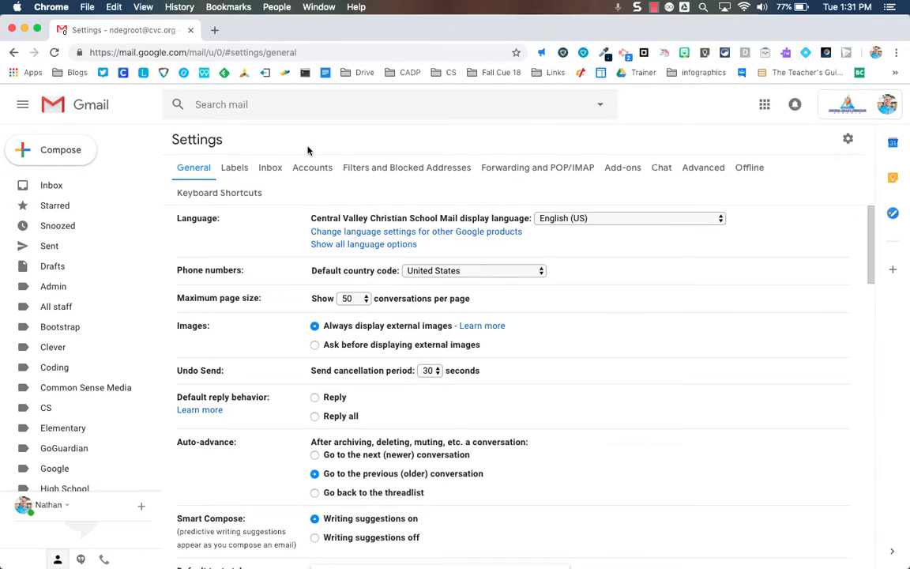
left_click(270, 169)
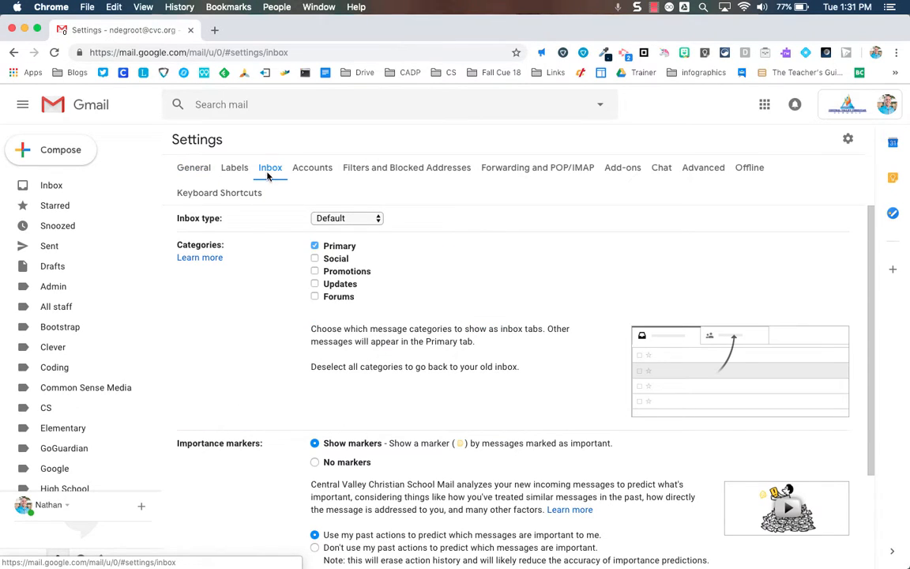
- Try the Priority Inbox type and inspect the options available for its Starred section
left_click(345, 220)
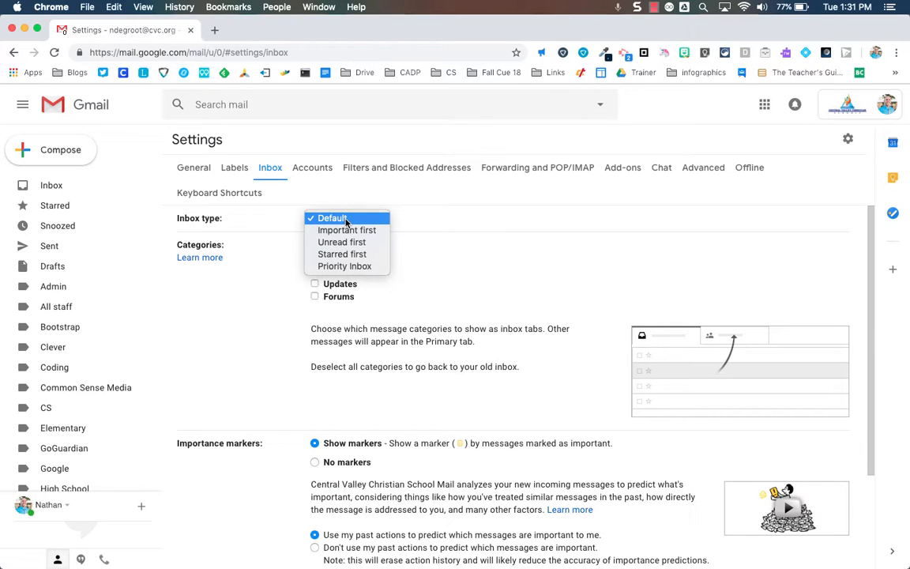
left_click(353, 268)
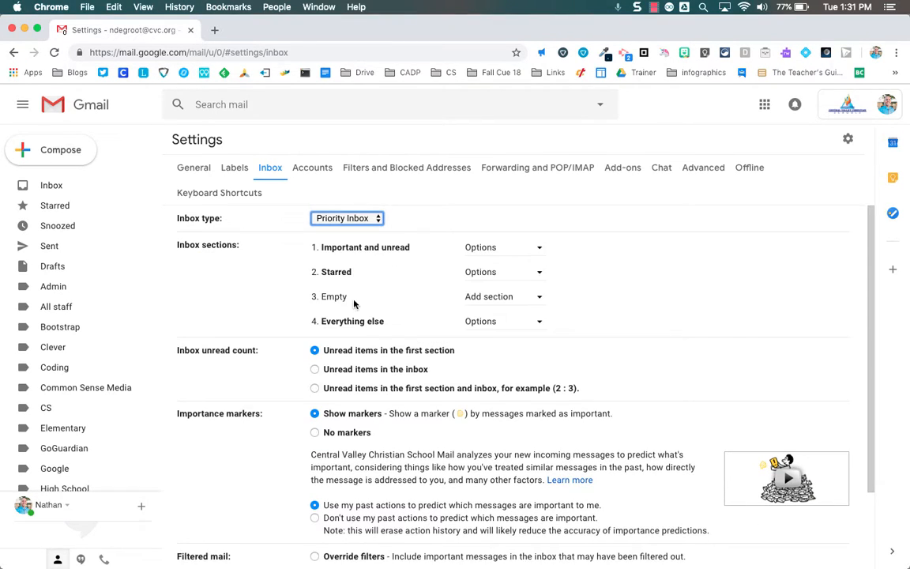
left_click(480, 272)
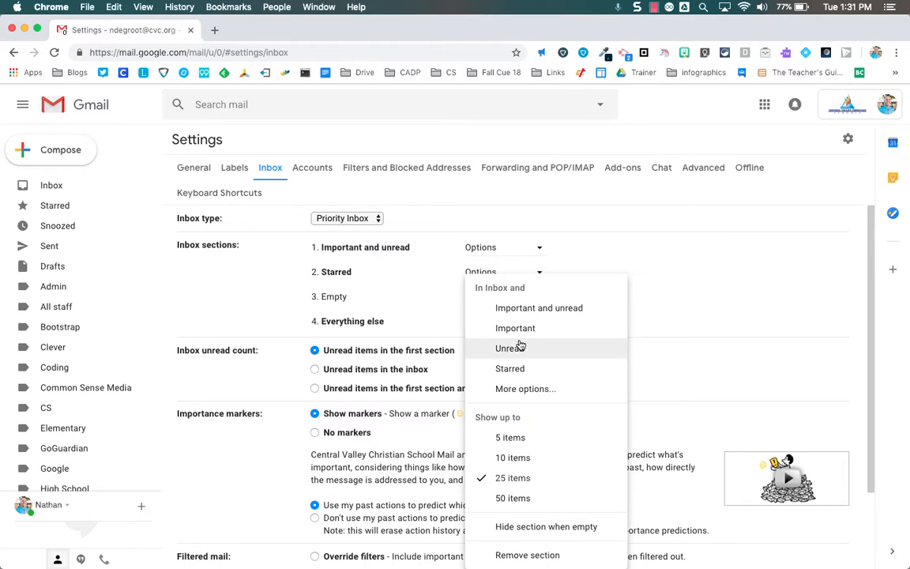
left_click(385, 281)
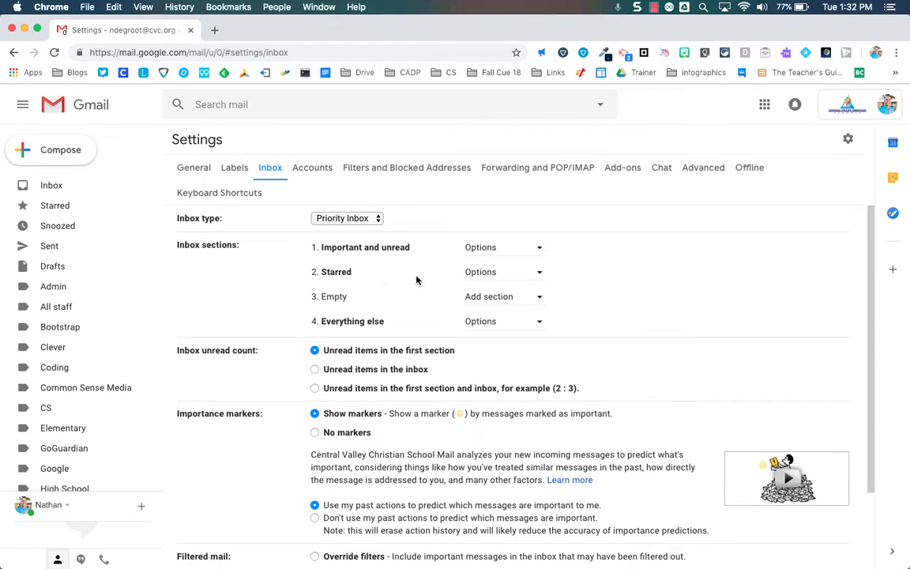
- Try the Unread first and Important first inbox types, and inspect the options for the Important section
left_click(356, 220)
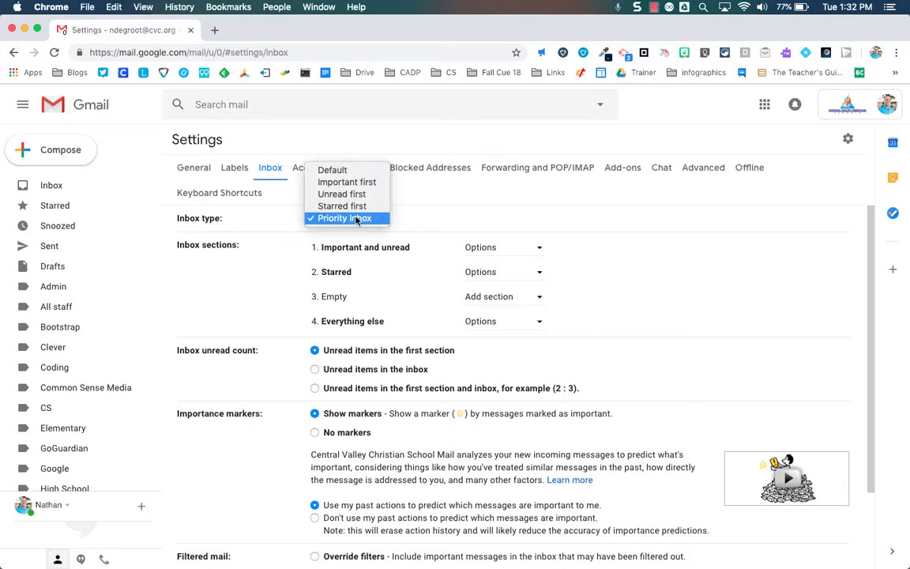
left_click(356, 197)
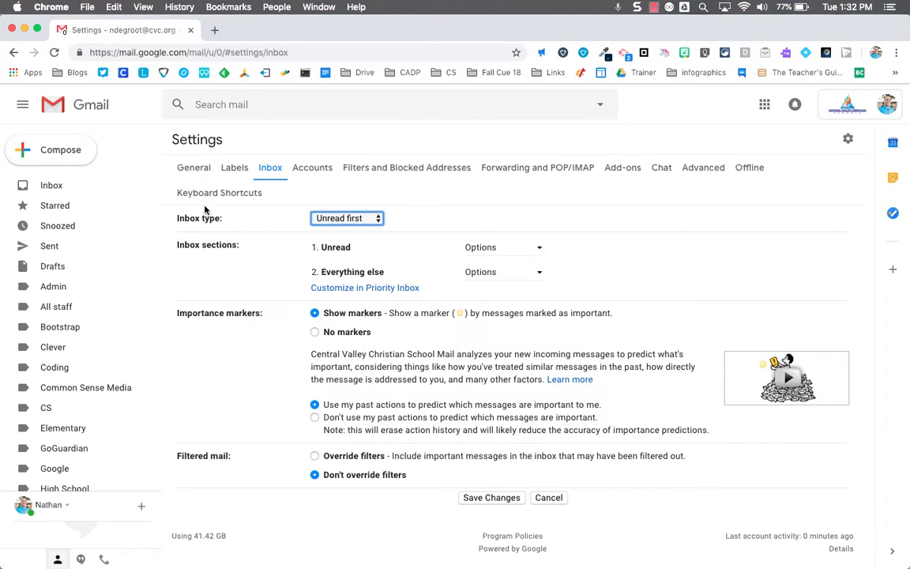
left_click(354, 221)
left_click(355, 206)
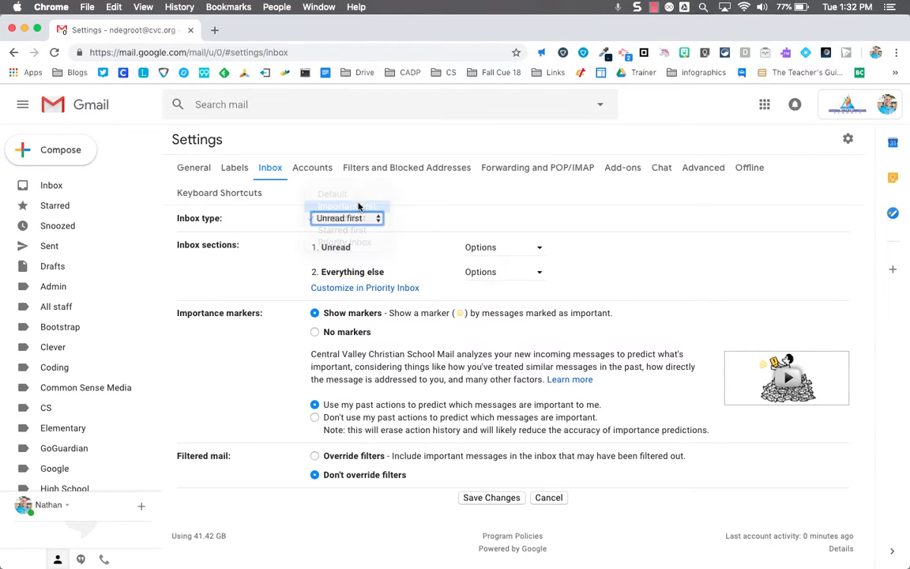
left_click(483, 246)
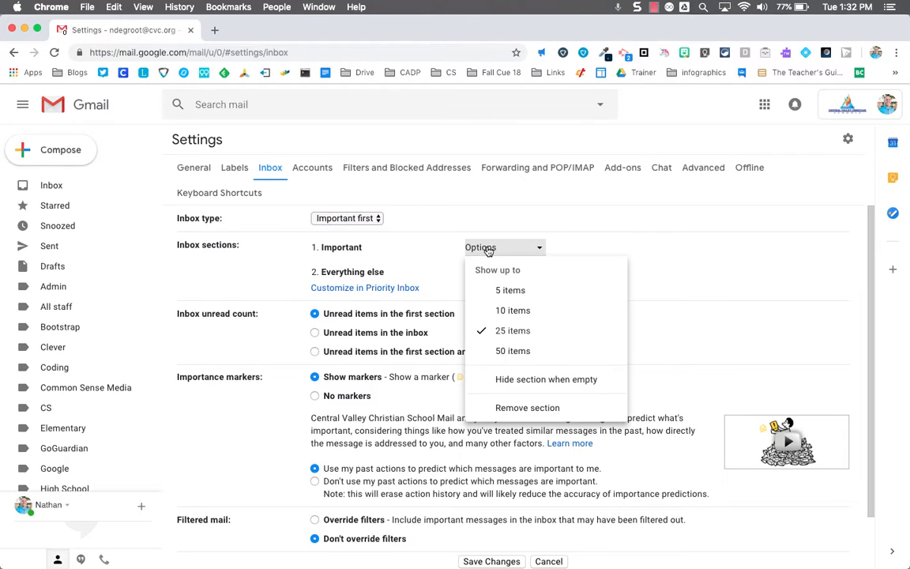
left_click(379, 258)
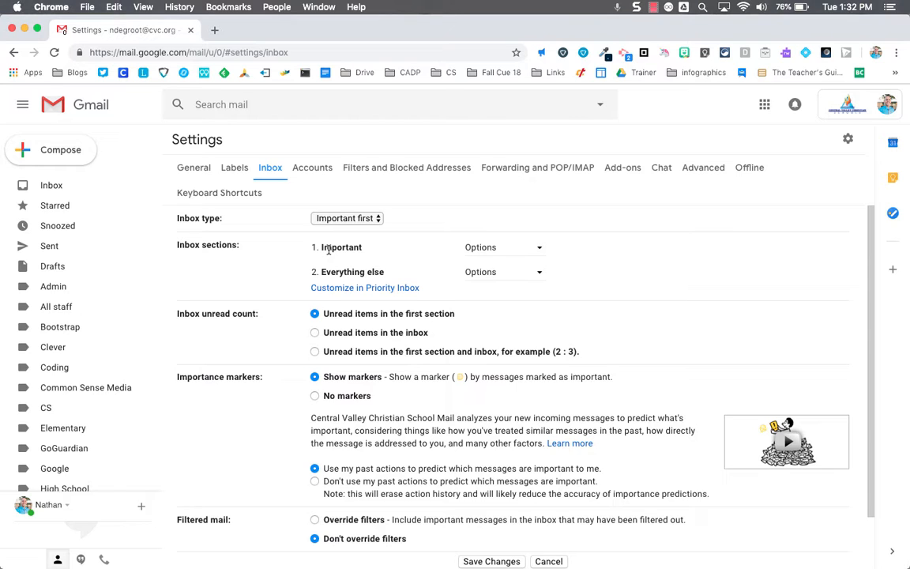
- Try the Starred first inbox type and return the inbox type to Default
left_click(346, 219)
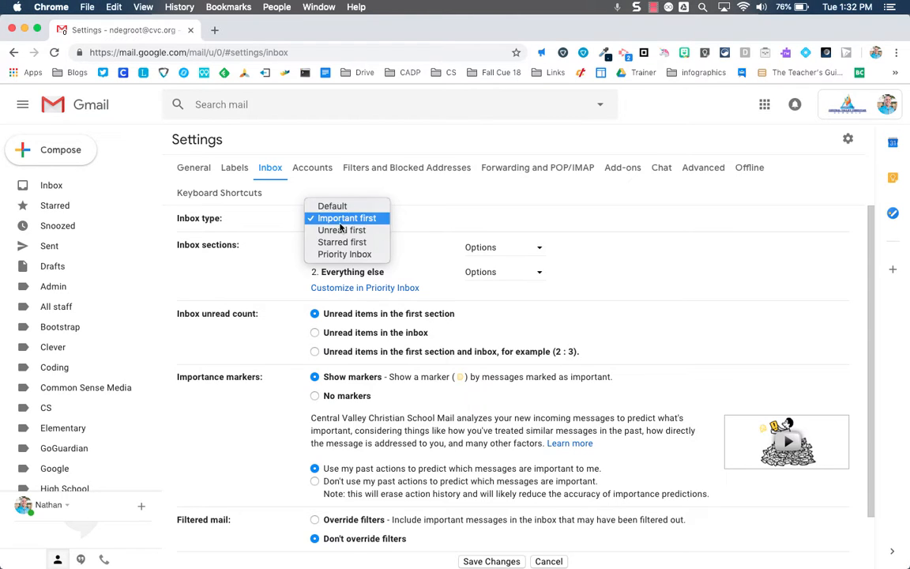
left_click(327, 241)
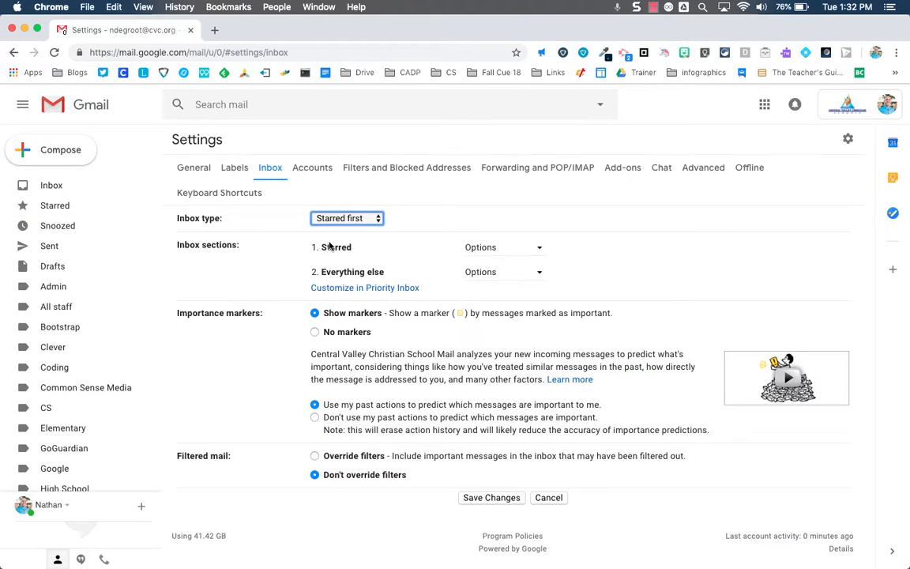
left_click(345, 220)
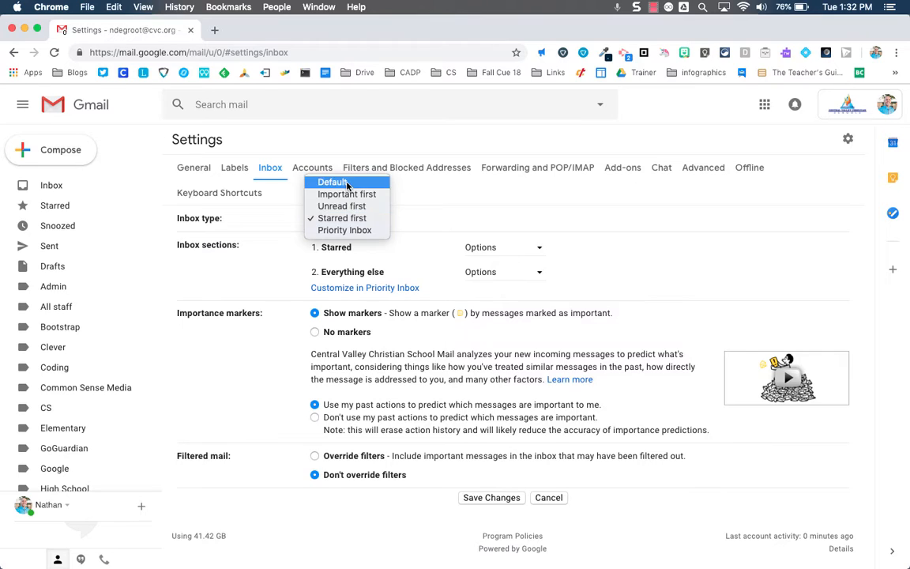
left_click(372, 203)
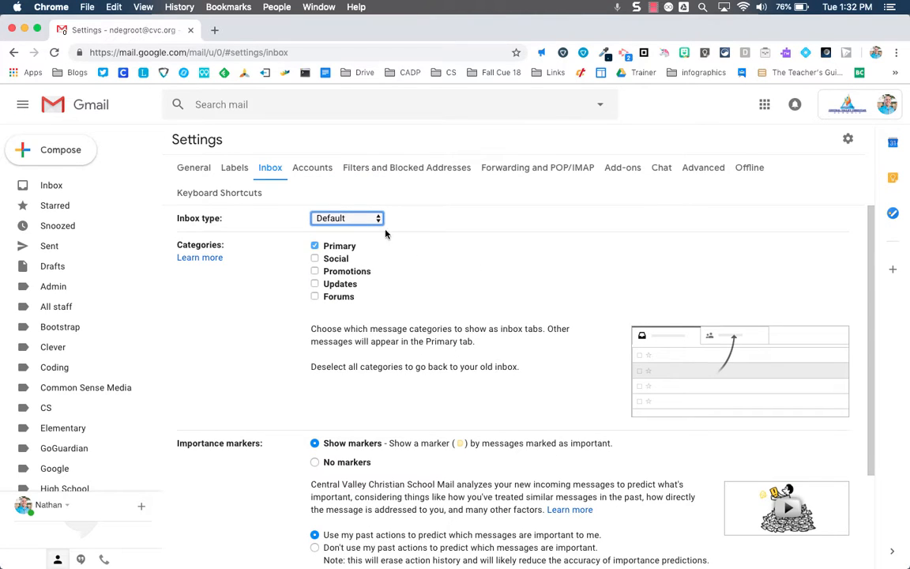
- Review the label settings, from the system labels and categories through all custom labels and the nested Subscriptions labels
left_click(228, 170)
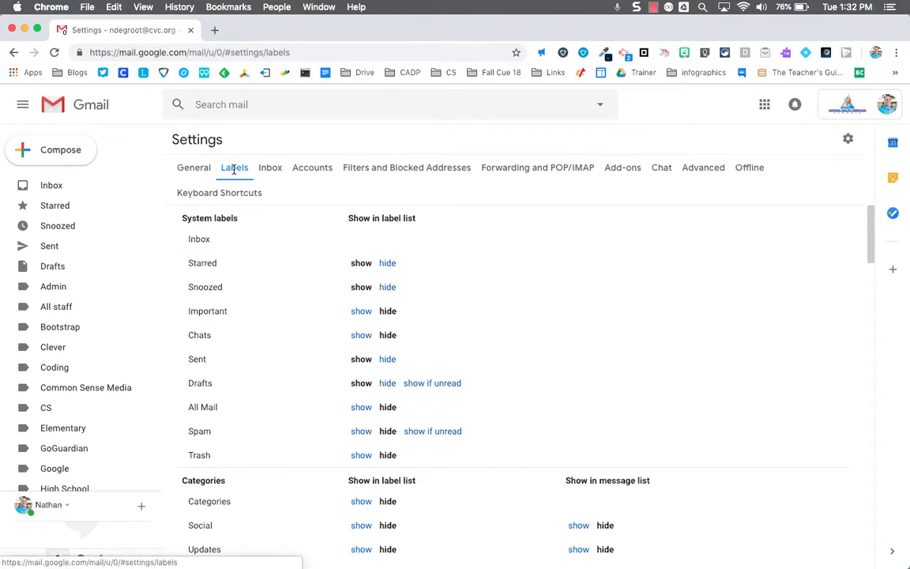
scroll(276, 464, "down", 2)
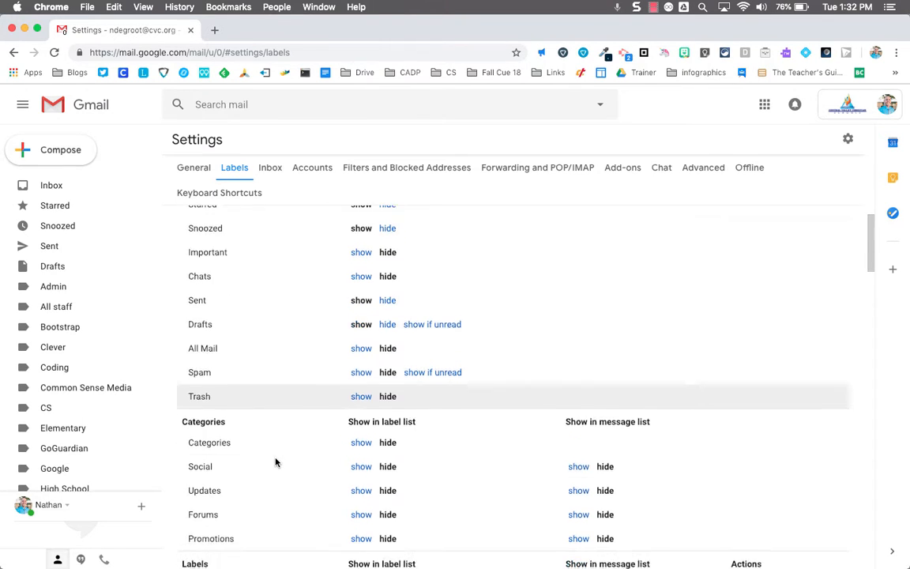
scroll(274, 288, "up", 2)
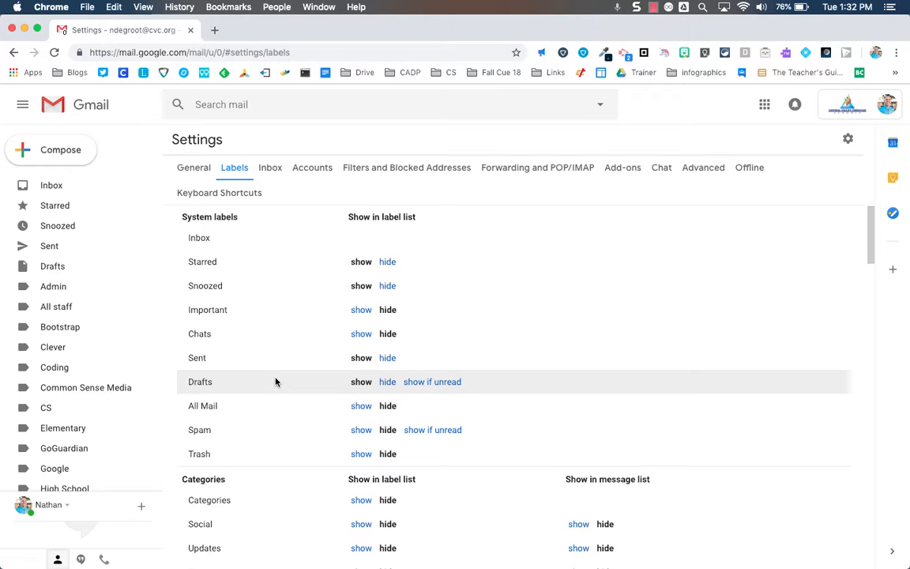
scroll(322, 474, "down", 2)
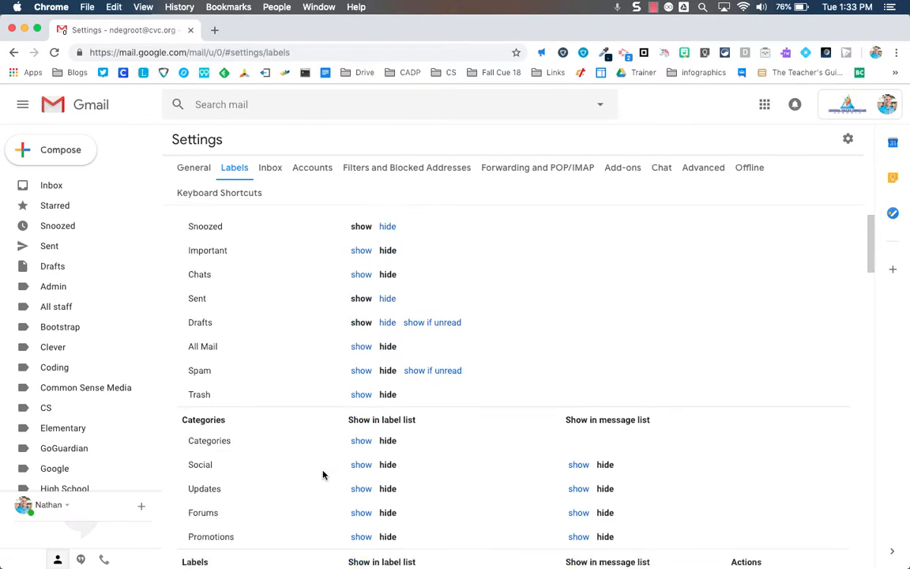
scroll(322, 474, "down", 8)
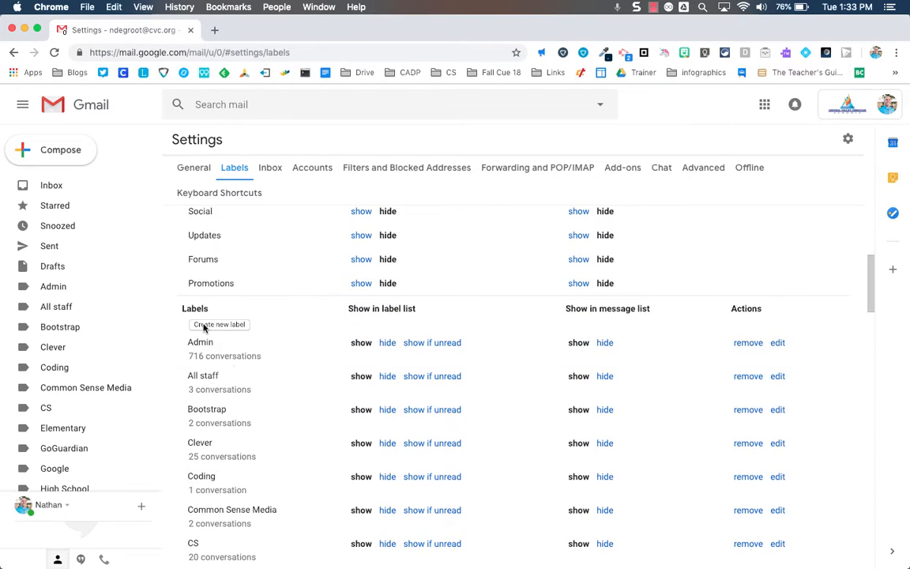
scroll(252, 423, "down", 3)
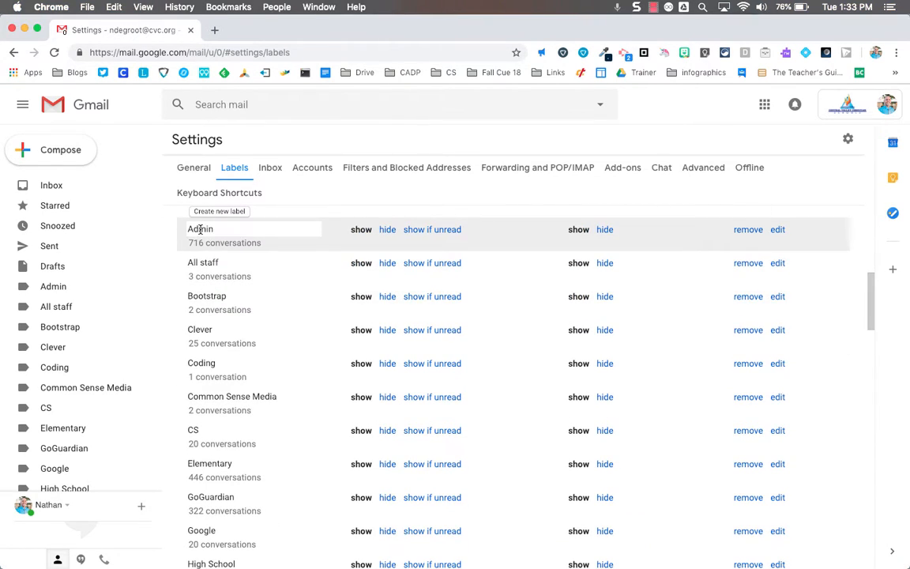
scroll(239, 319, "down", 1)
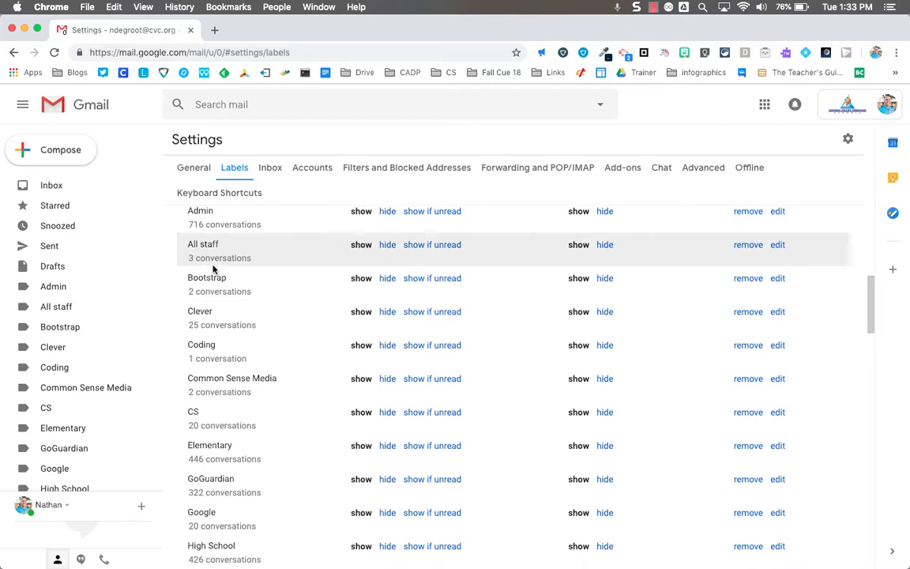
scroll(231, 379, "down", 5)
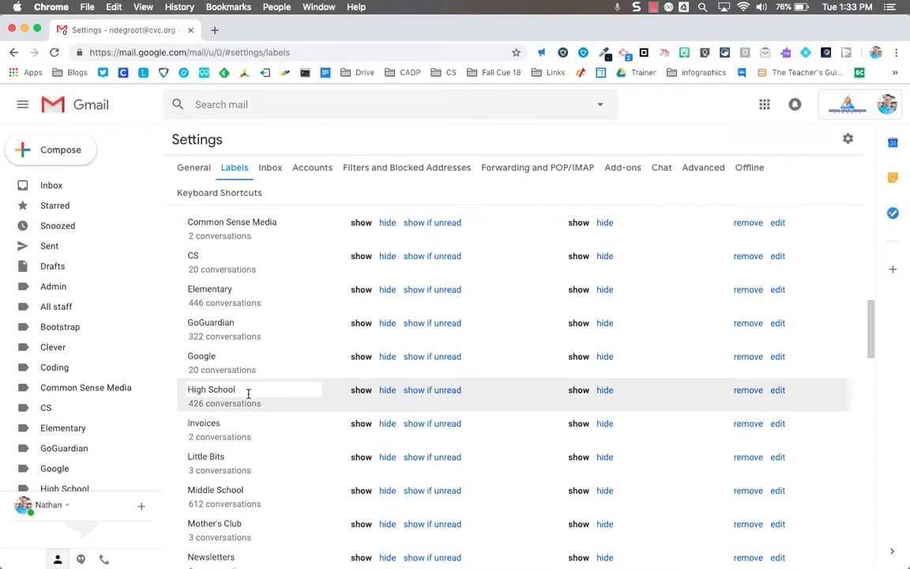
scroll(248, 392, "down", 6)
scroll(248, 395, "down", 5)
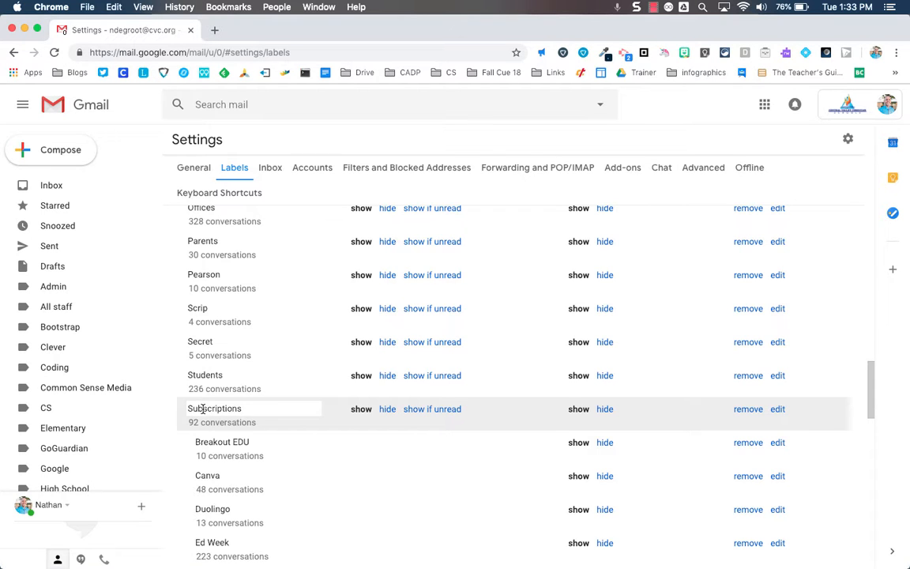
scroll(271, 431, "down", 5)
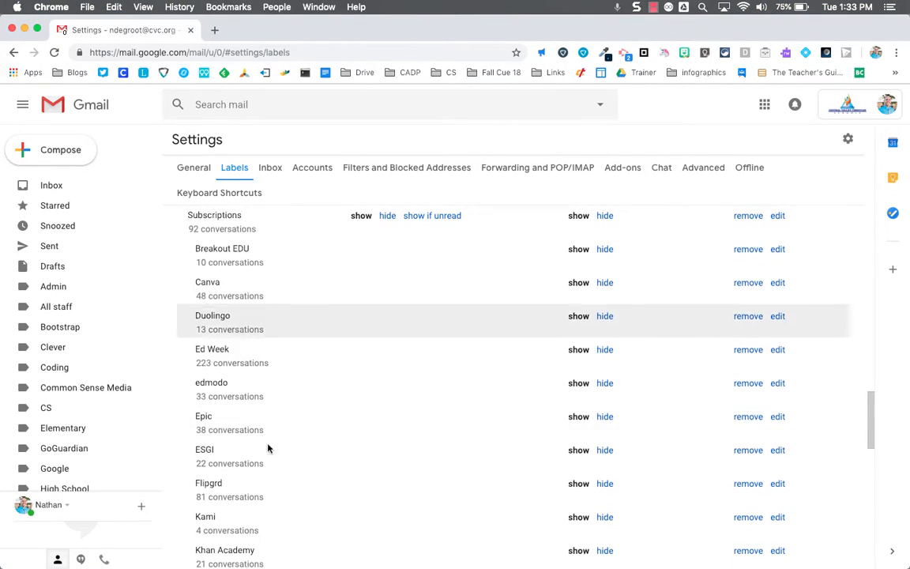
scroll(270, 466, "down", 3)
scroll(251, 379, "down", 15)
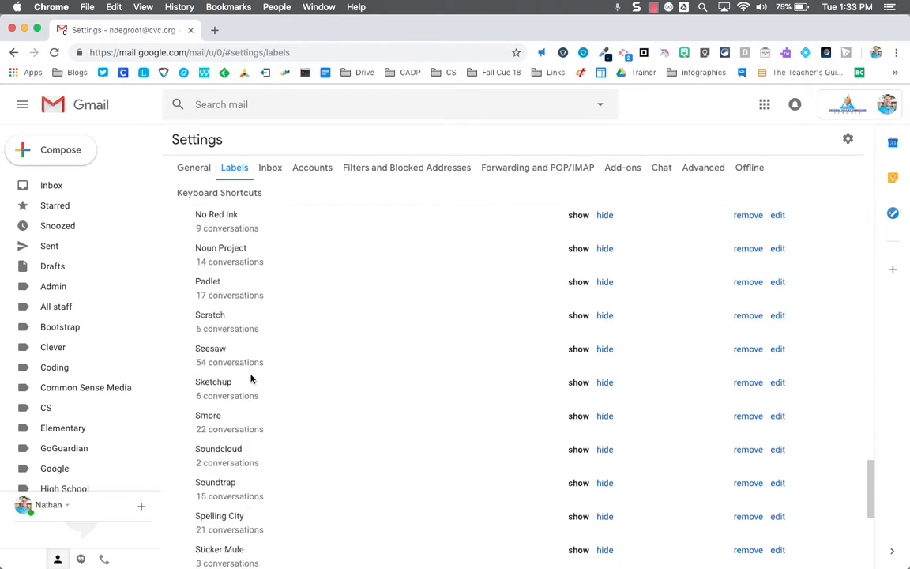
scroll(251, 375, "down", 1)
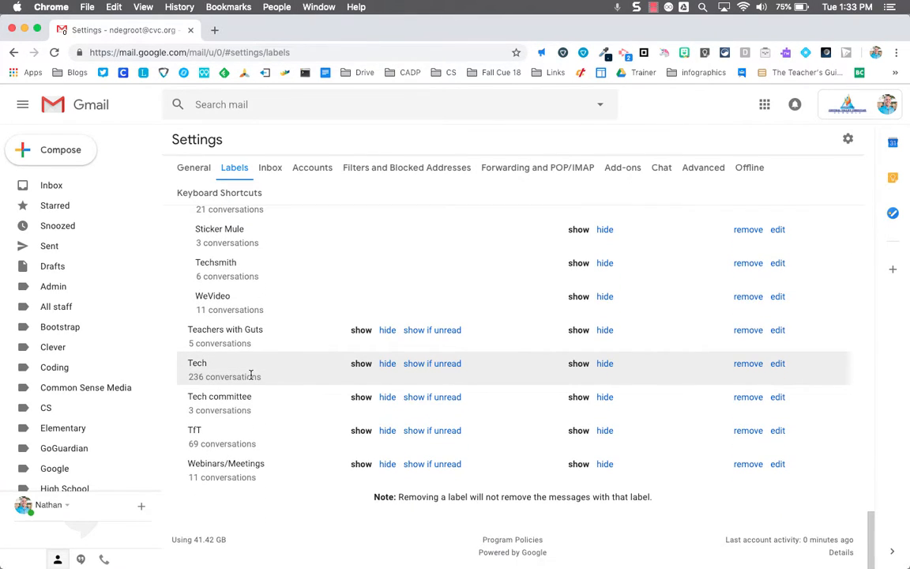
scroll(274, 294, "up", 20)
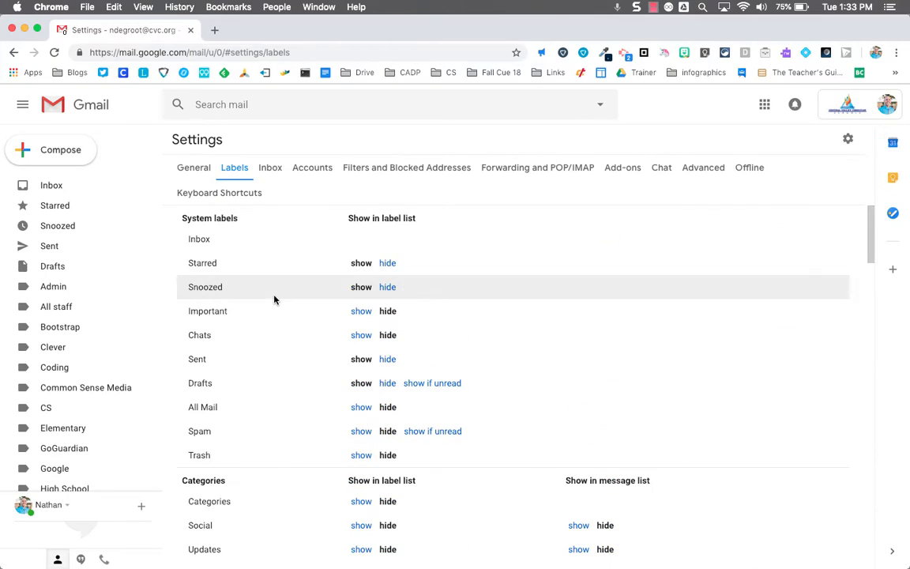
- Look over the General settings page
left_click(193, 169)
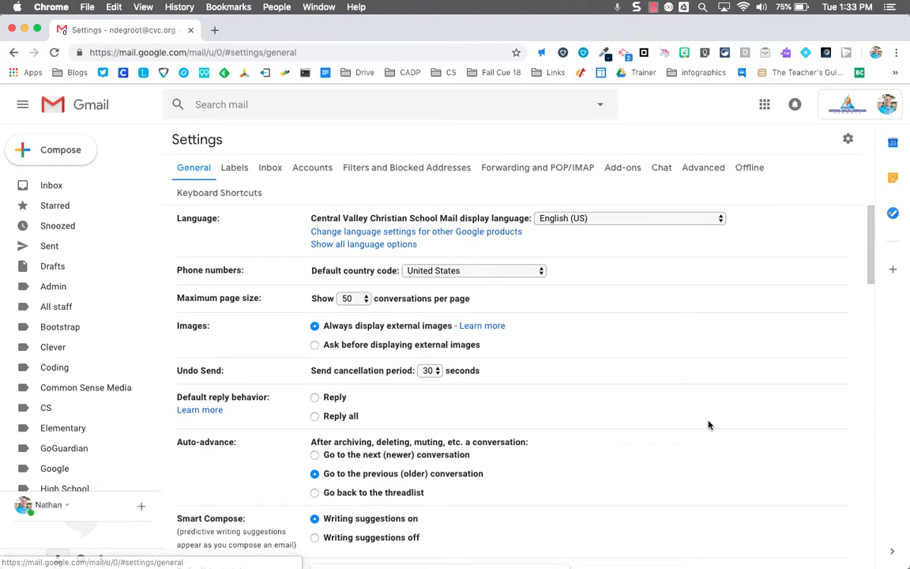
scroll(715, 400, "down", 10)
scroll(715, 410, "up", 10)
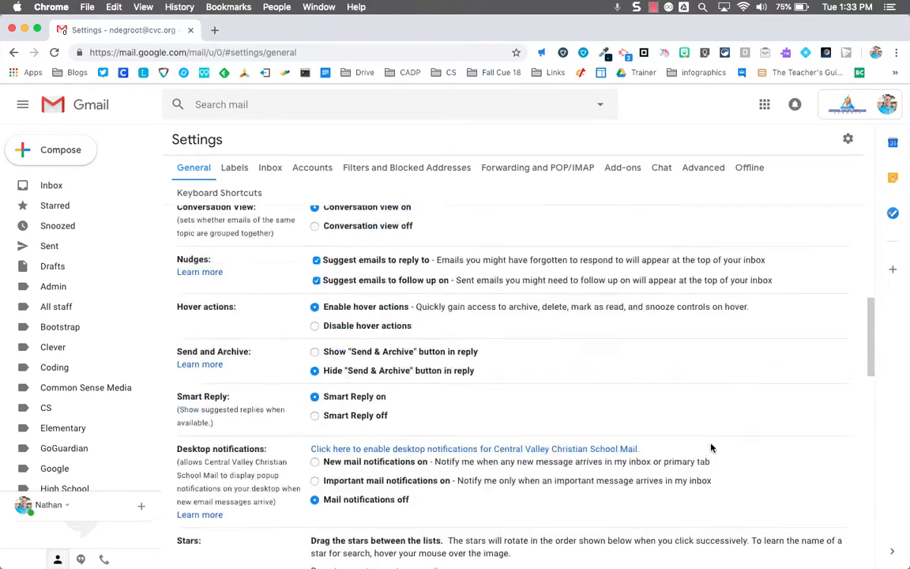
- Return to the inbox, discarding the unsaved settings changes, and open the "? about chromebooks" conversation
left_click(56, 190)
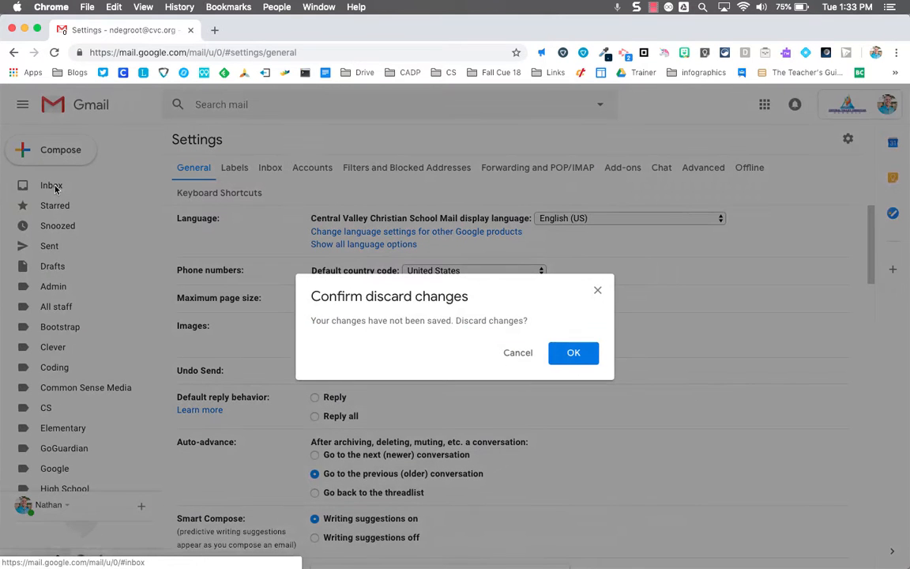
left_click(577, 354)
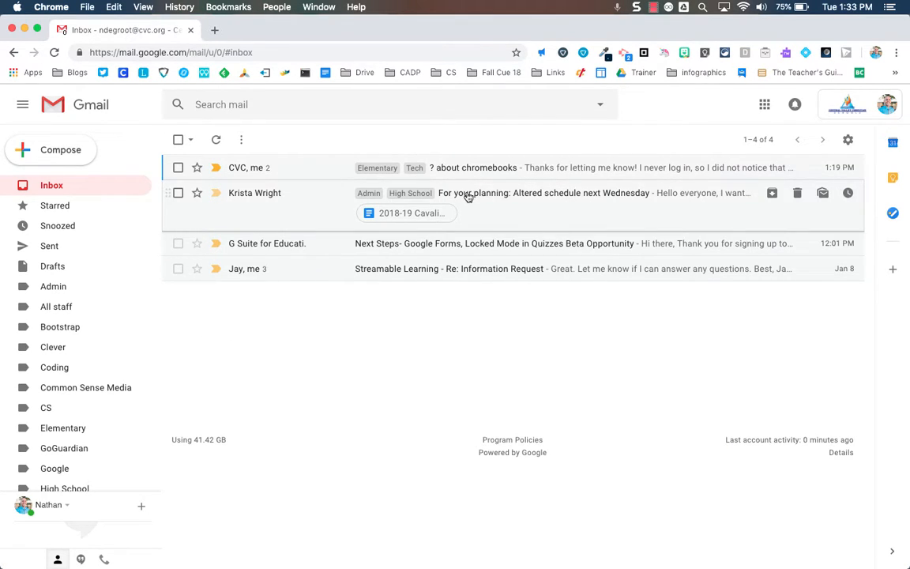
left_click_drag(469, 196, 430, 192)
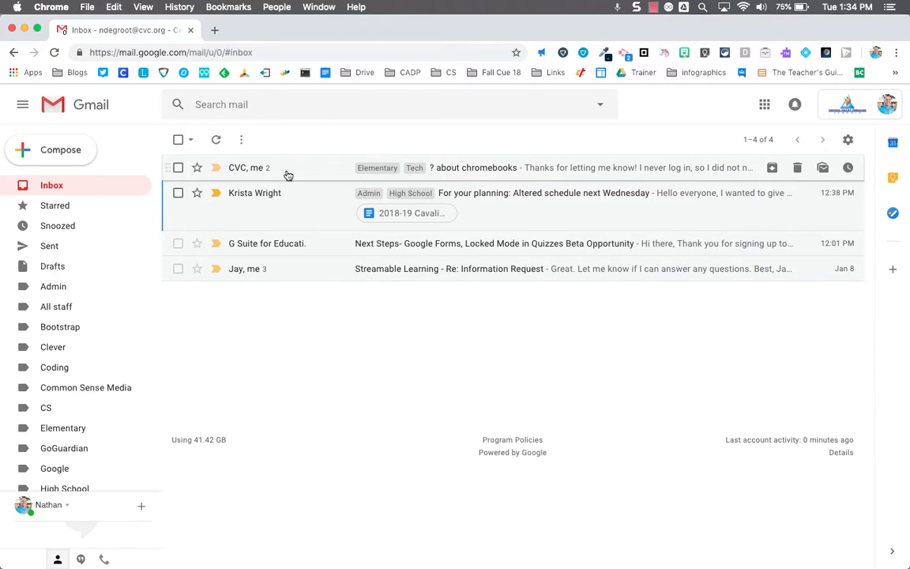
left_click(490, 171)
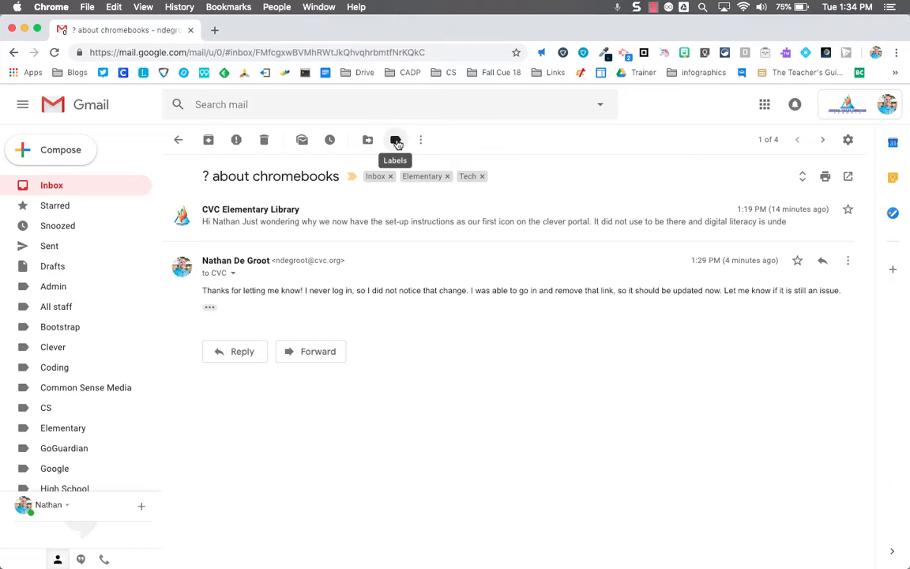
- Look at the label choices for the "? about chromebooks" conversation, then archive it and return to the inbox
left_click(397, 141)
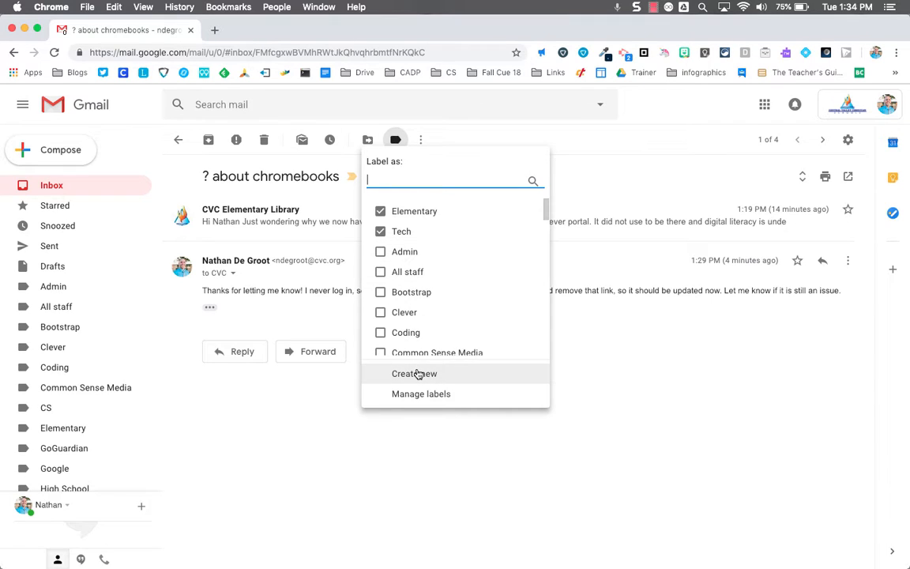
left_click(330, 282)
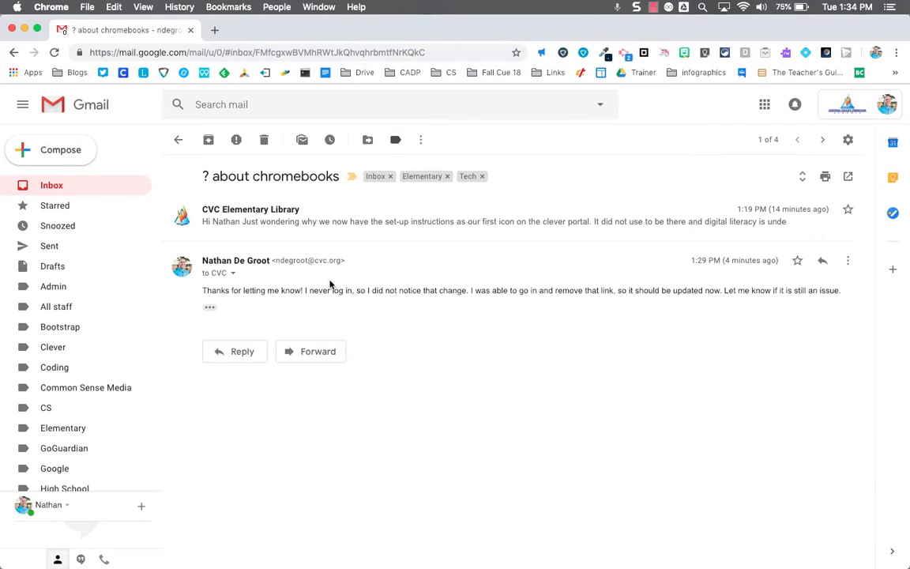
left_click(209, 141)
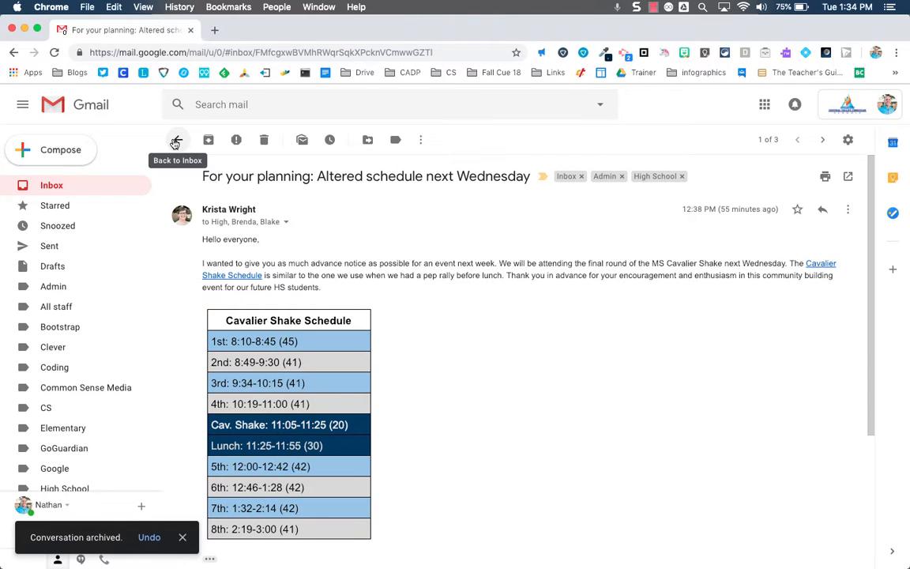
left_click(175, 142)
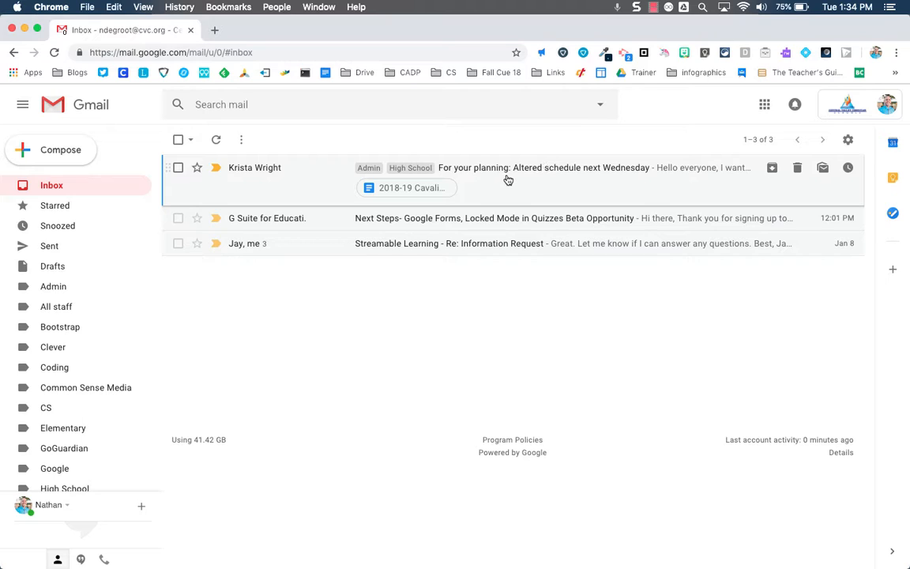
left_click(445, 226)
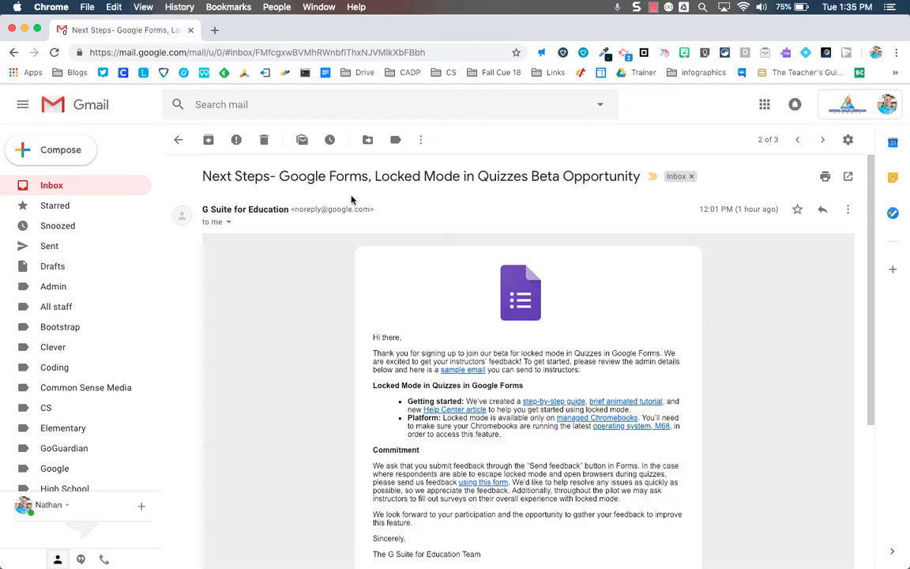
left_click(847, 210)
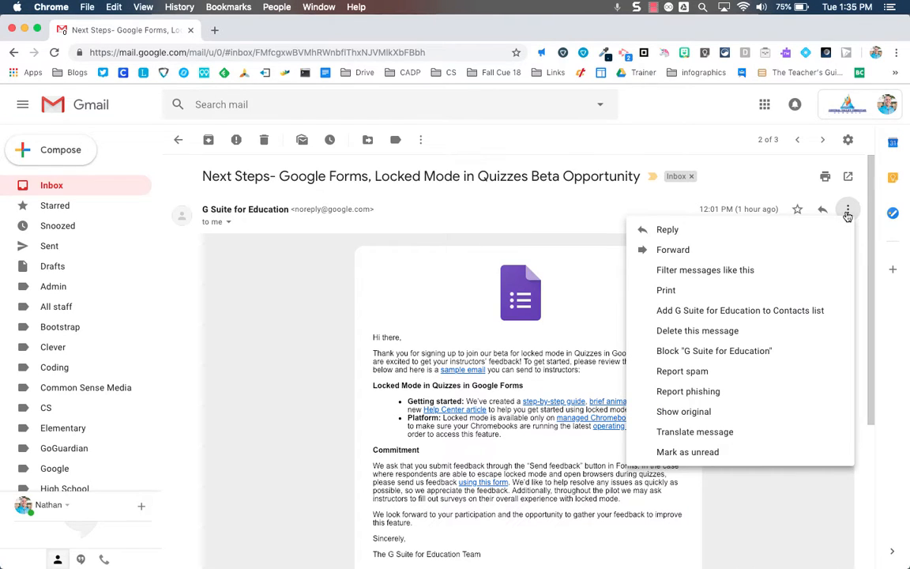
left_click(706, 271)
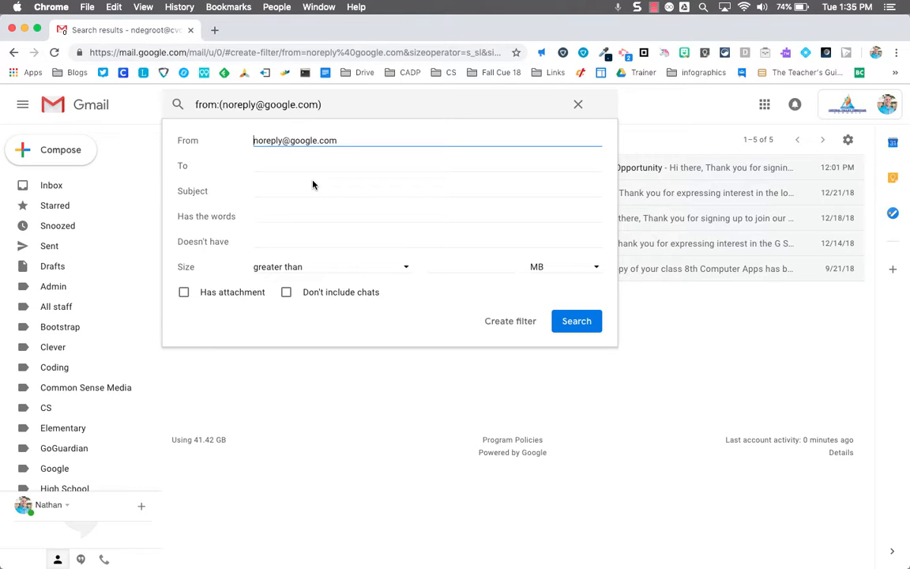
left_click(254, 140)
double_click(277, 141)
type("*")
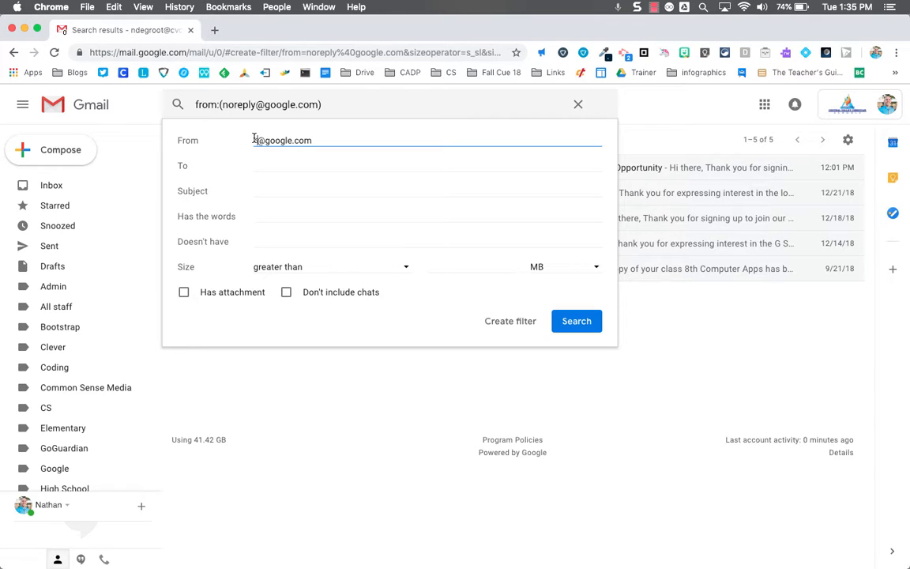
left_click_drag(256, 140, 216, 90)
type("noreply")
left_click(337, 166)
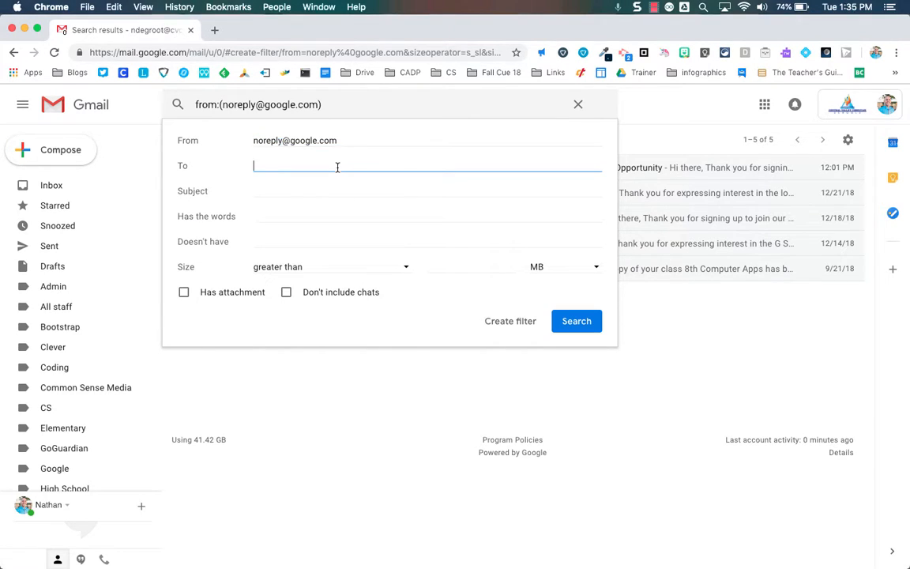
left_click(591, 320)
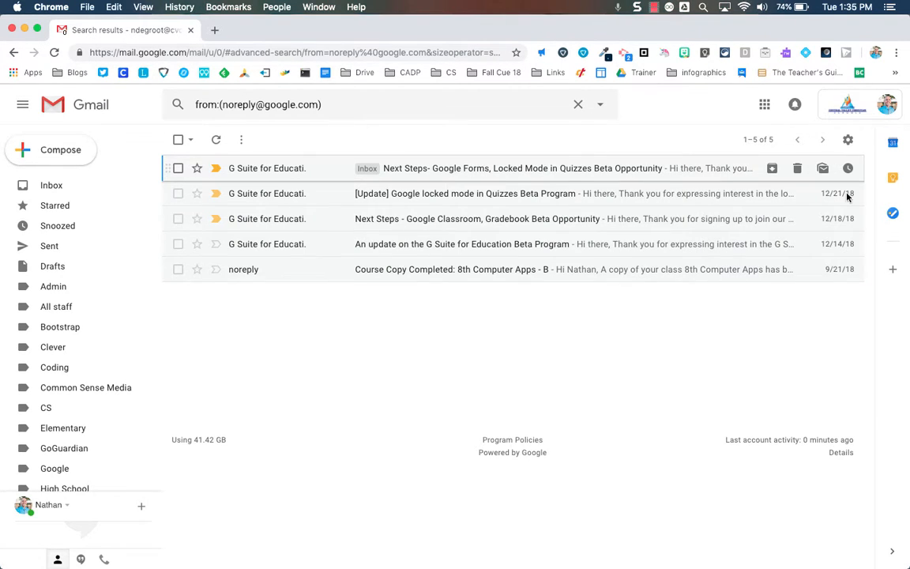
- Open the "Next Steps- Google Forms" message and start a filter for messages from its sender, continuing to the filter actions
left_click(758, 169)
left_click(847, 208)
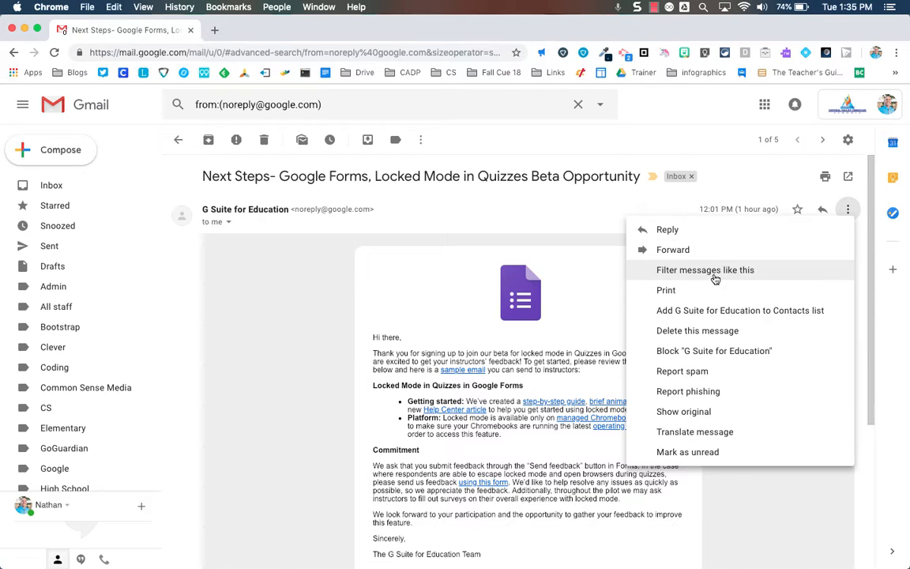
left_click(741, 269)
left_click(511, 321)
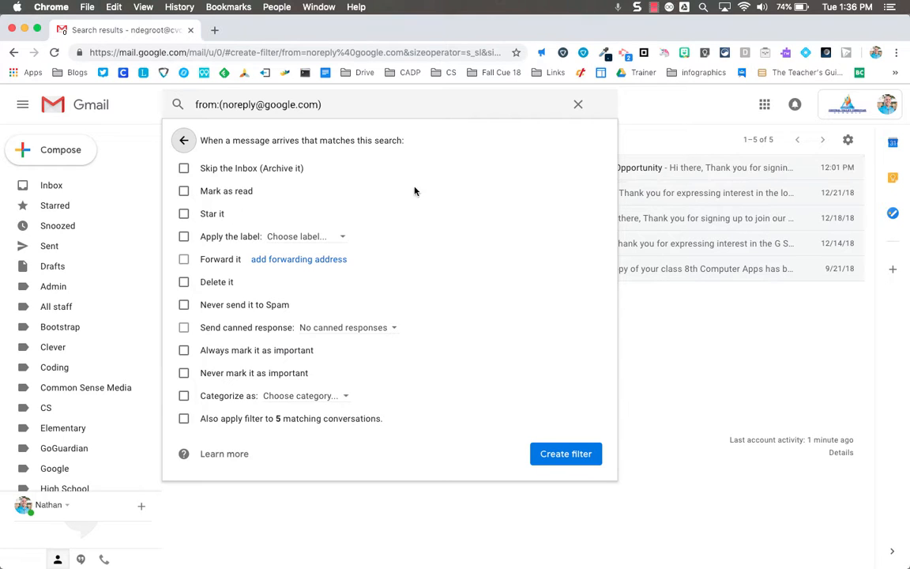
- Create the filter so it applies the Google label, also to existing matching conversations, and return to the inbox
left_click(183, 236)
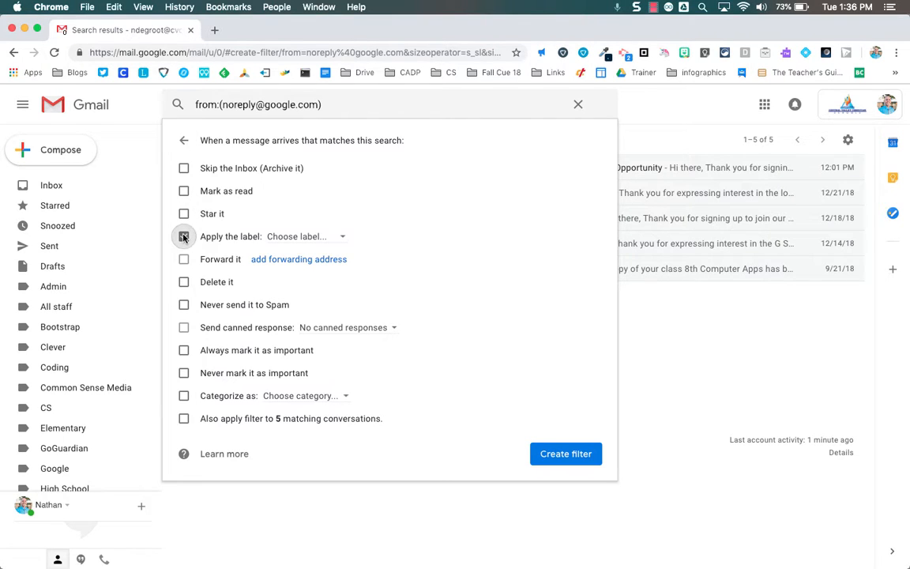
left_click(314, 239)
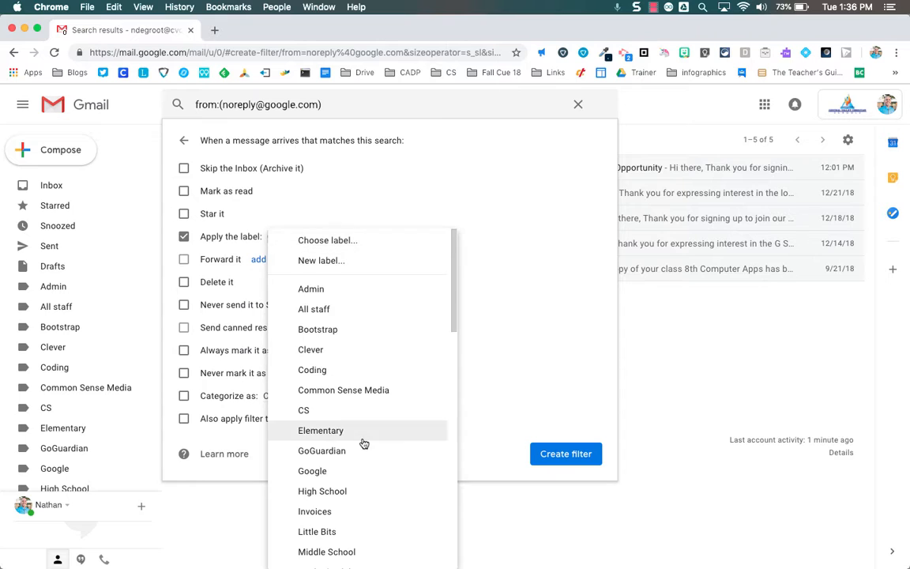
left_click(366, 472)
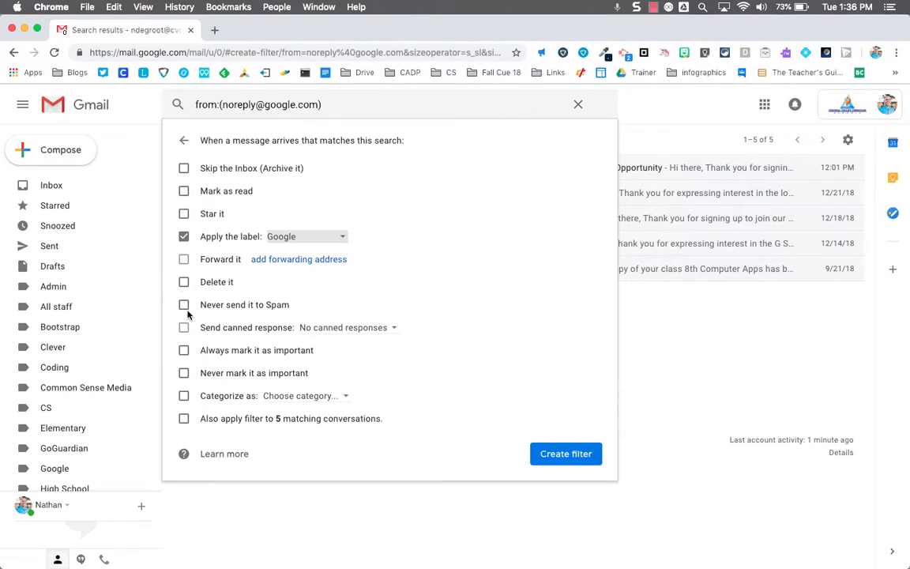
left_click(184, 420)
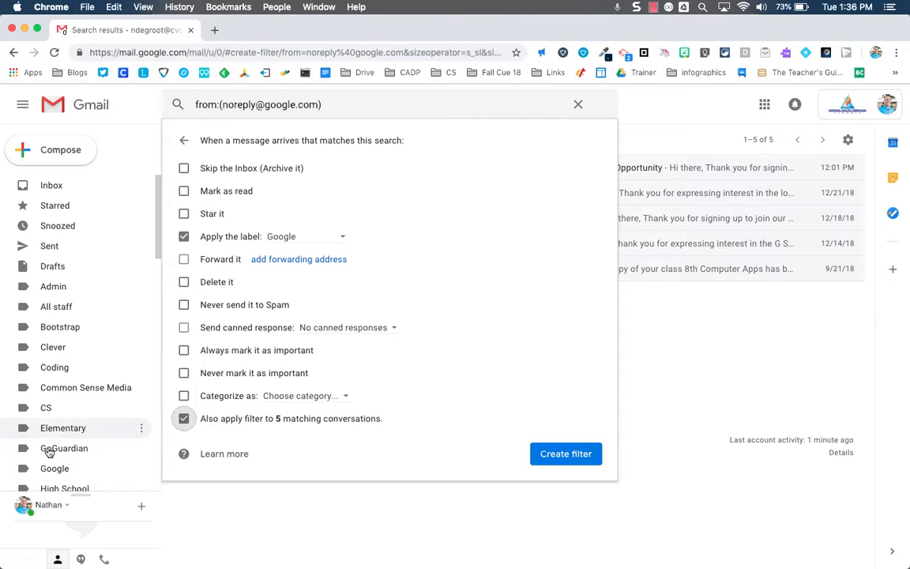
left_click(569, 457)
left_click(469, 227)
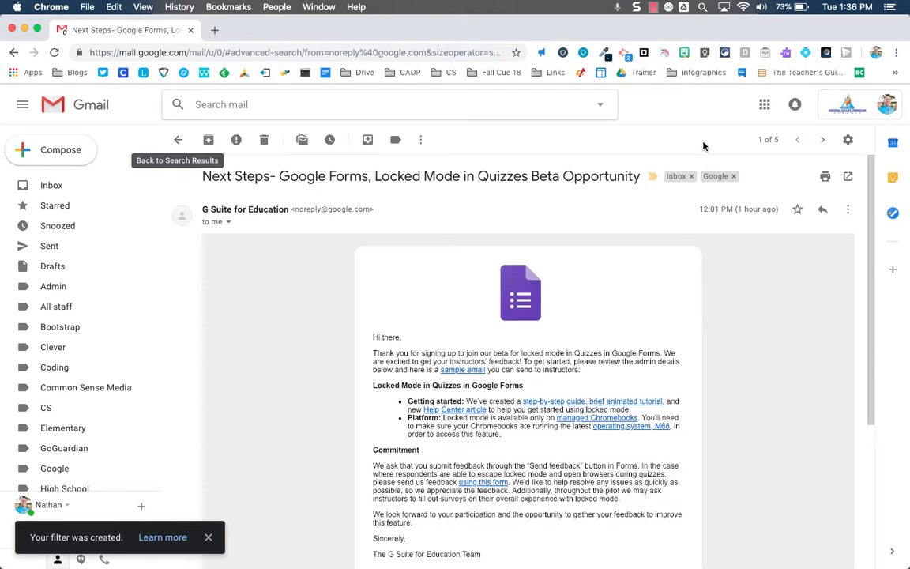
left_click(115, 188)
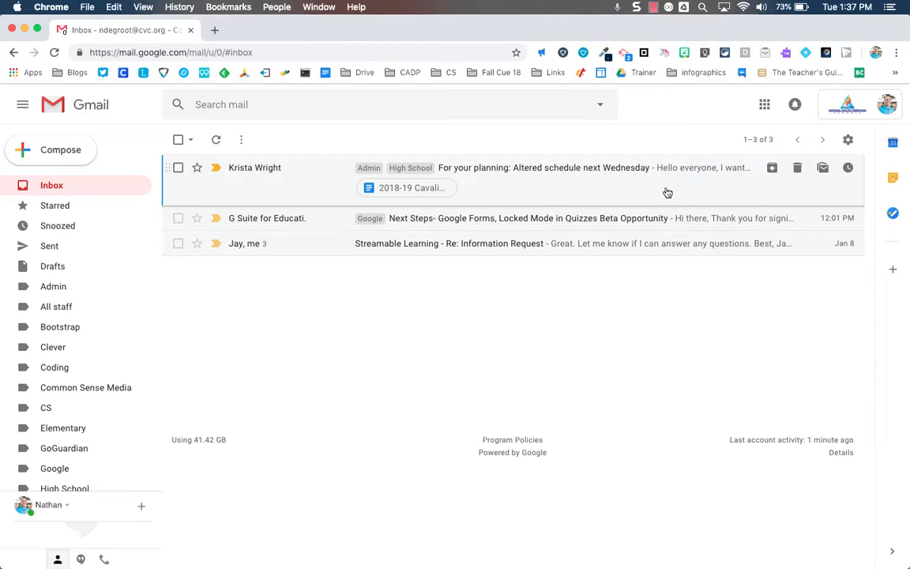
- Archive the "For your planning: Altered schedule" conversation and snooze the Streamable Learning conversation until later this week, Thu 8:00 AM
left_click(772, 168)
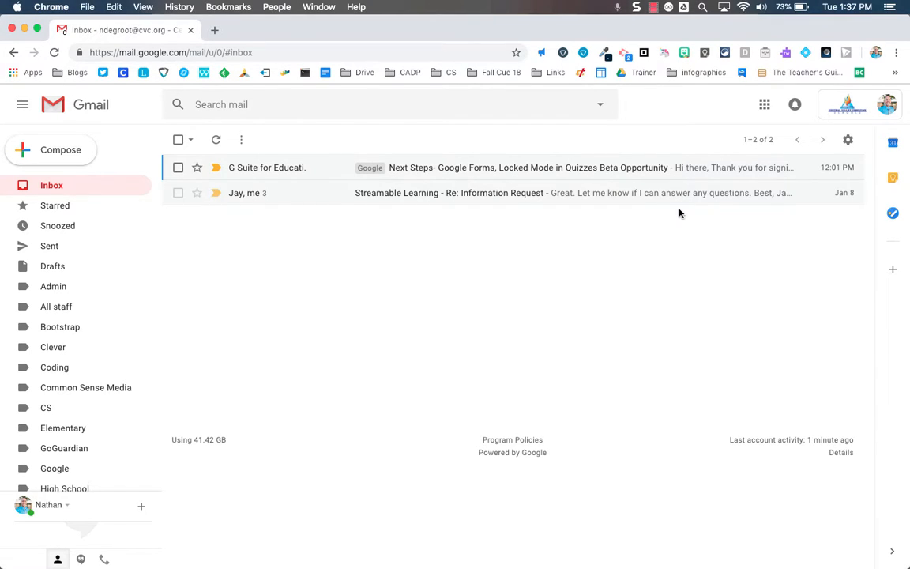
left_click(848, 193)
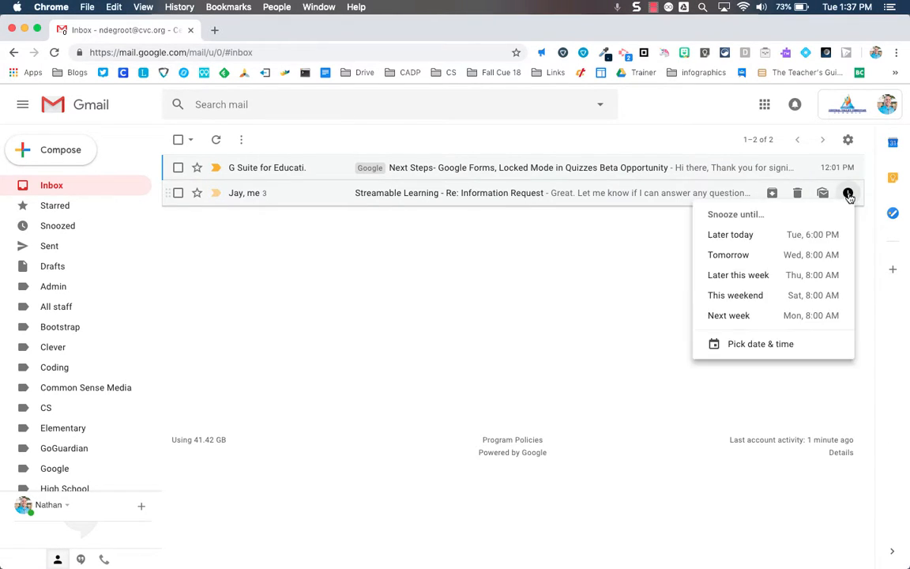
left_click(751, 281)
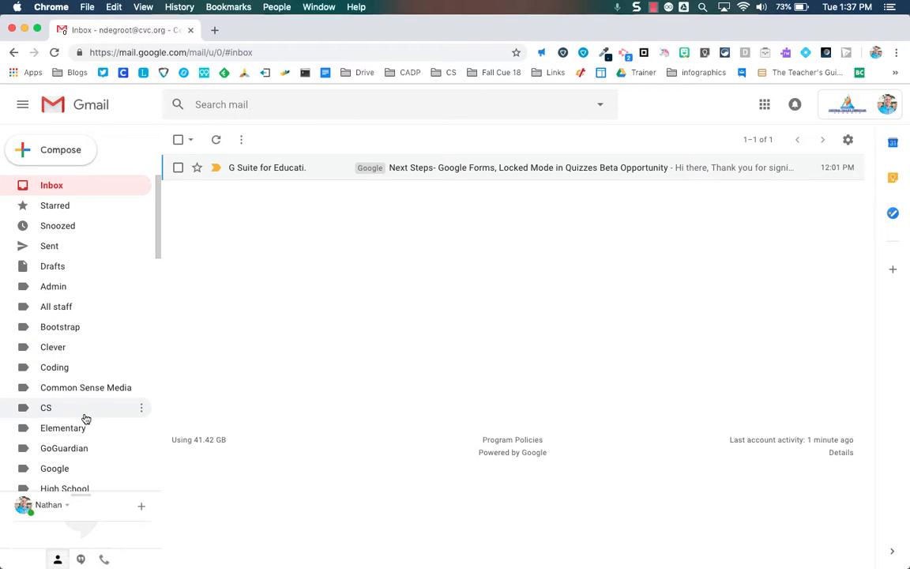
- Browse the conversations under the Offices, Google and Subscriptions/Canva labels, ending back at the inbox
scroll(84, 418, "down", 5)
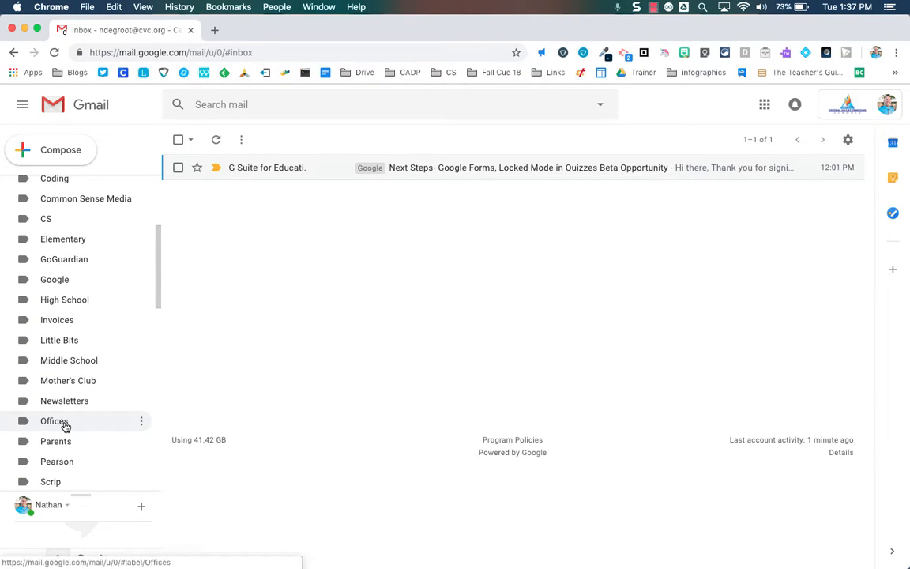
left_click(63, 424)
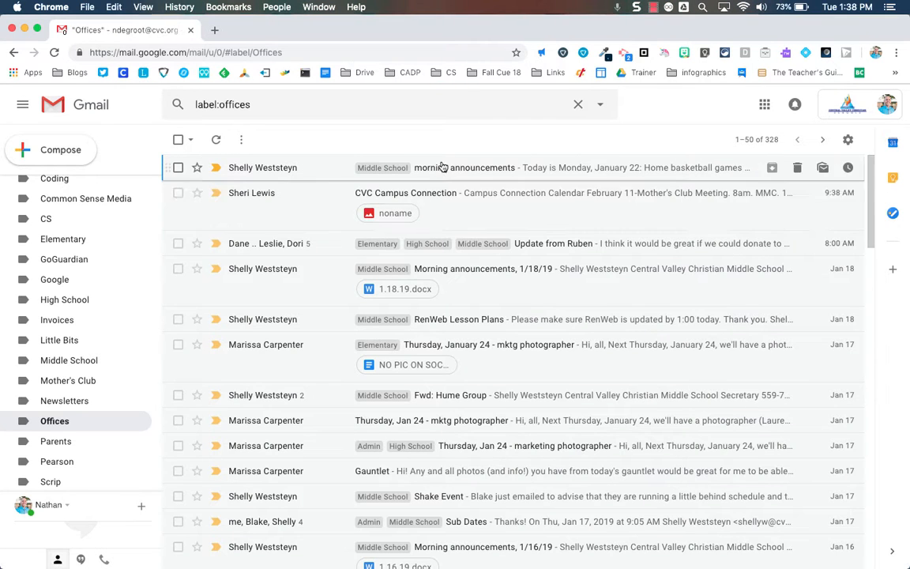
left_click(79, 281)
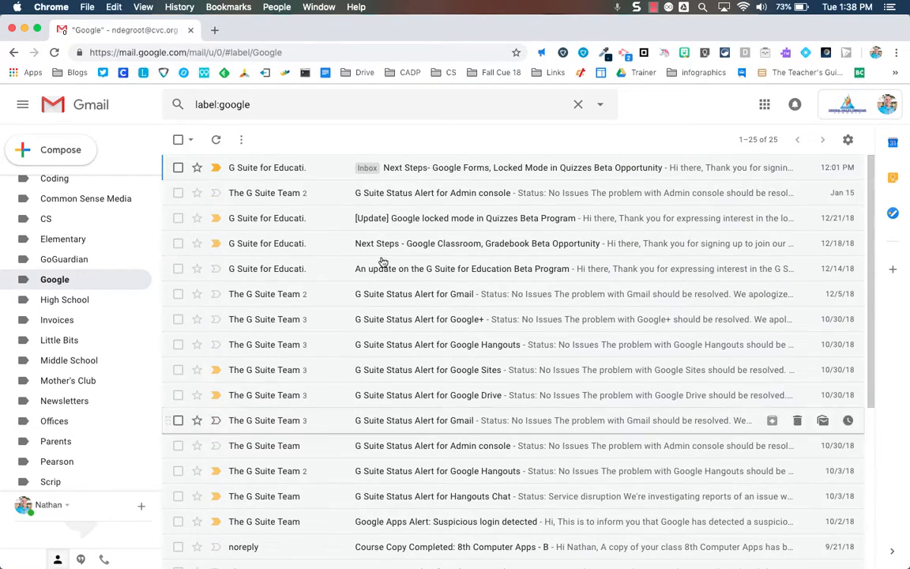
scroll(60, 416, "down", 5)
scroll(61, 416, "down", 6)
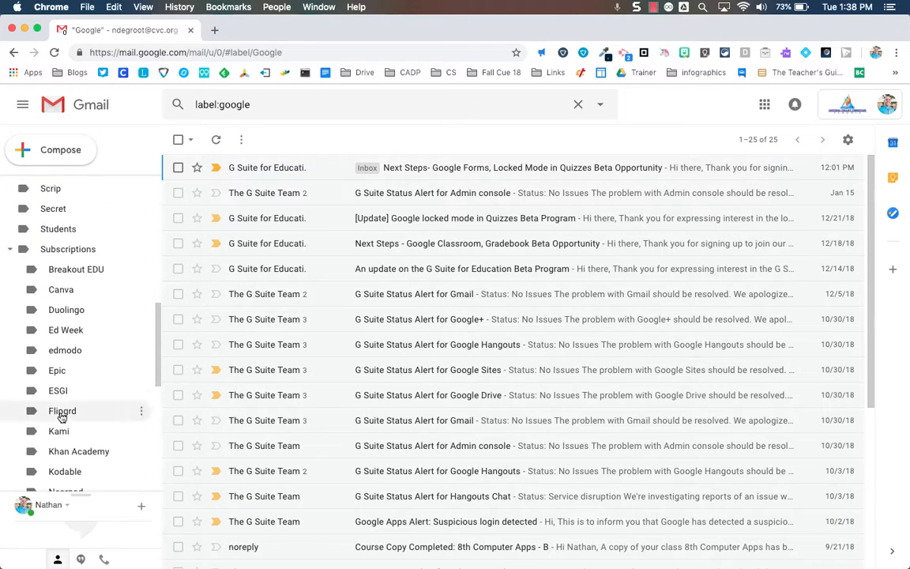
scroll(60, 416, "up", 5)
scroll(61, 418, "up", 1)
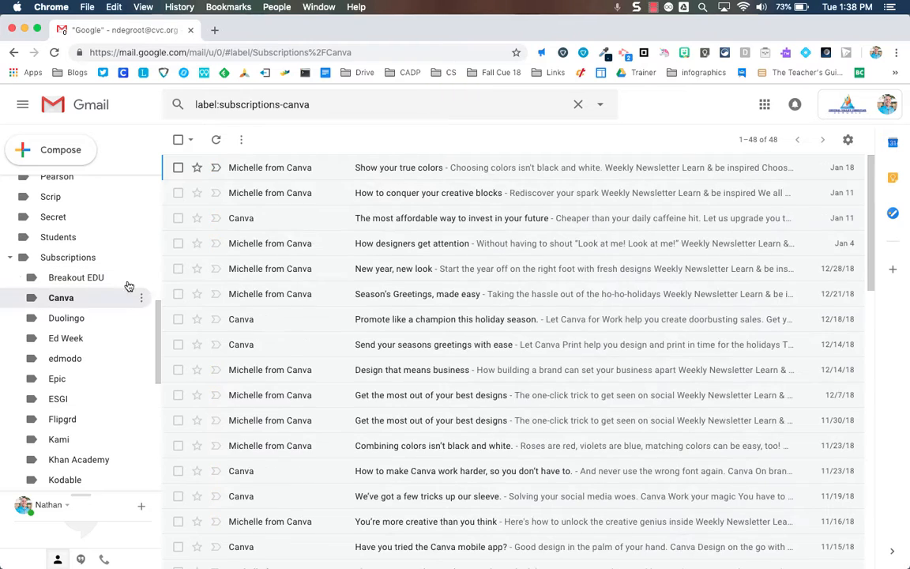
scroll(65, 329, "up", 10)
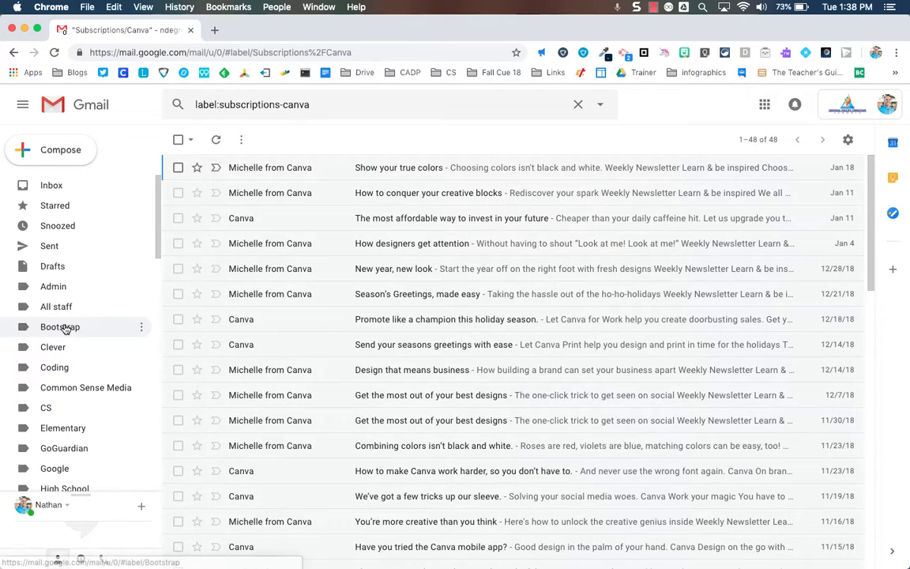
left_click(52, 184)
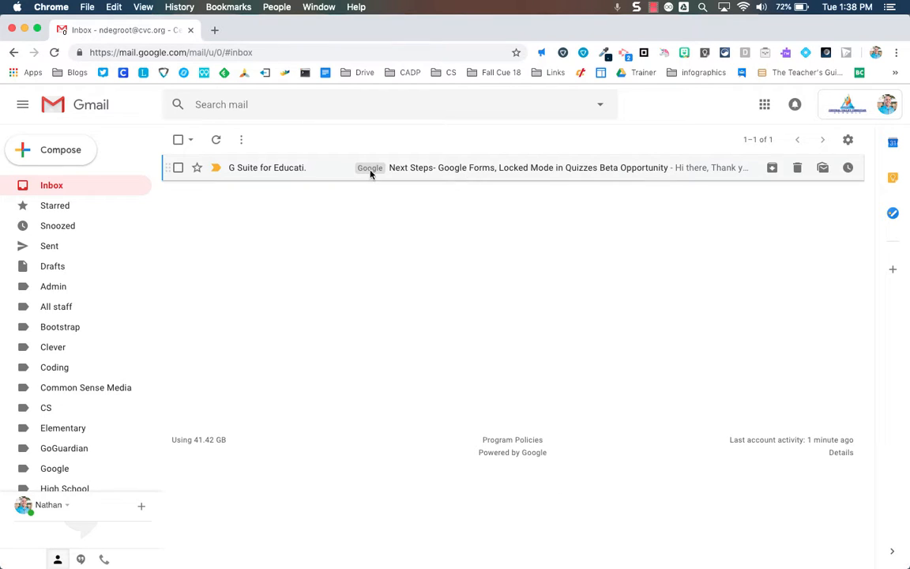
- View the options of the Admin label, including the available label colors, and close them without choosing any
mouse_move(60, 291)
left_click(141, 288)
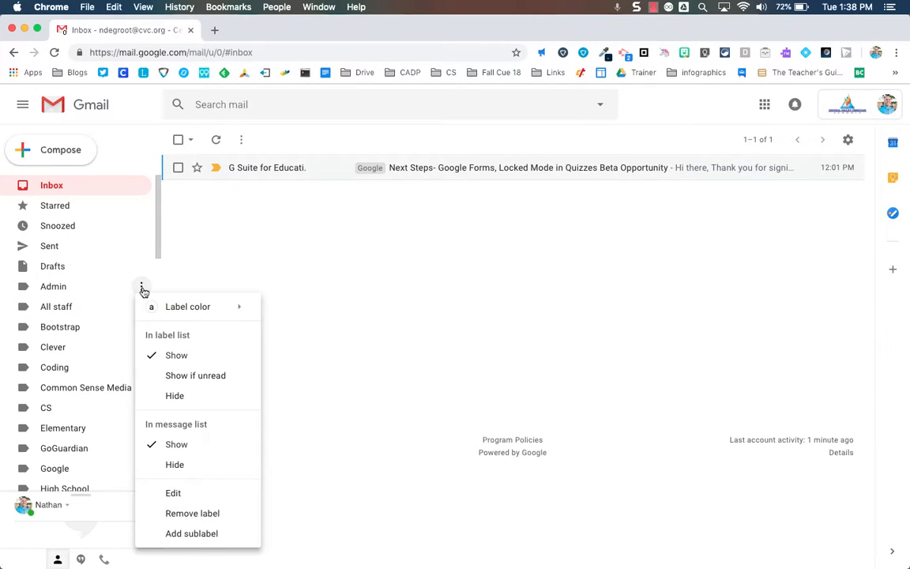
mouse_move(203, 309)
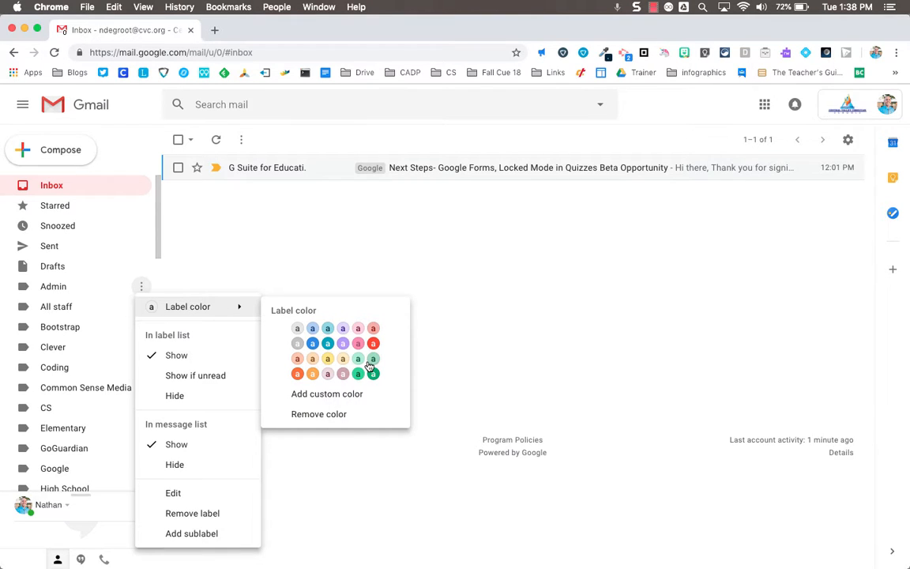
left_click(393, 258)
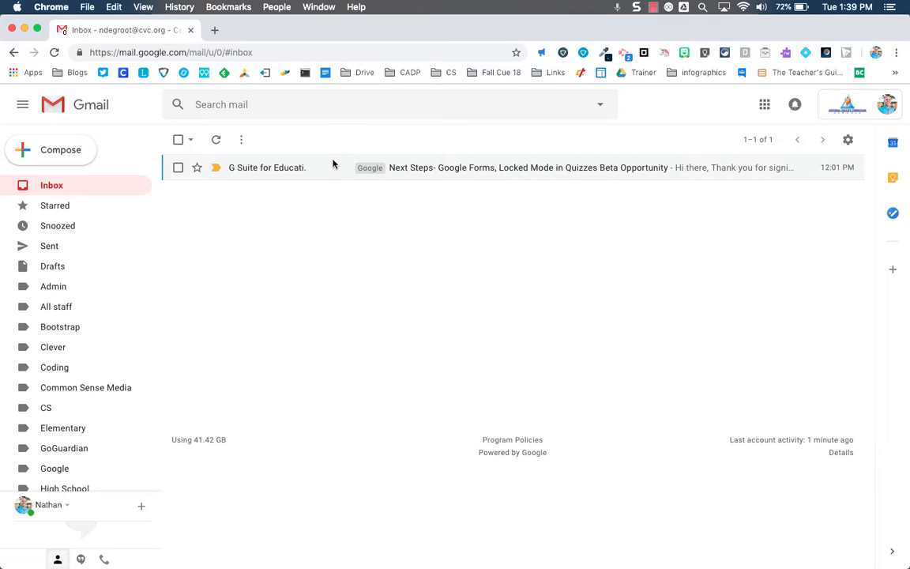
- Try an advanced mail search with the date within 1 year of 2017/11/01, and close it without searching
left_click(308, 103)
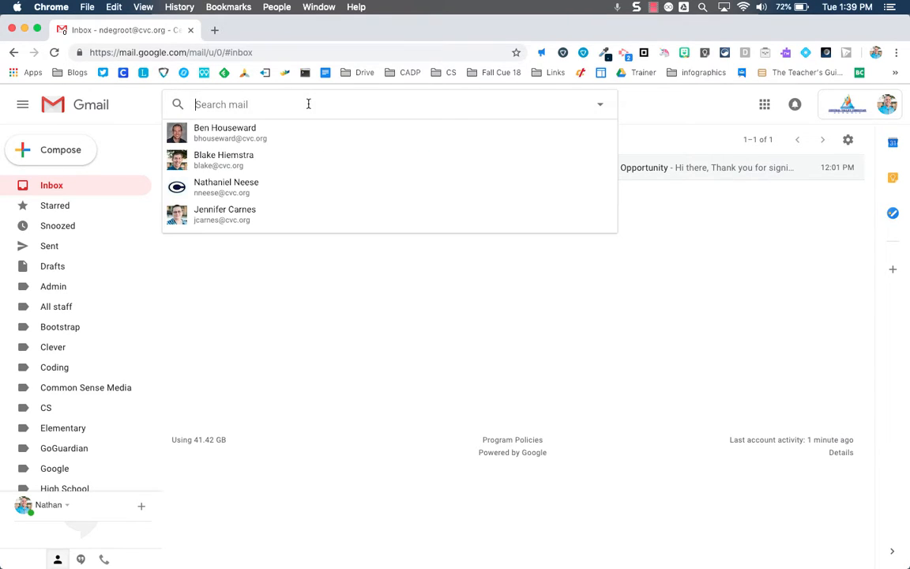
left_click(604, 106)
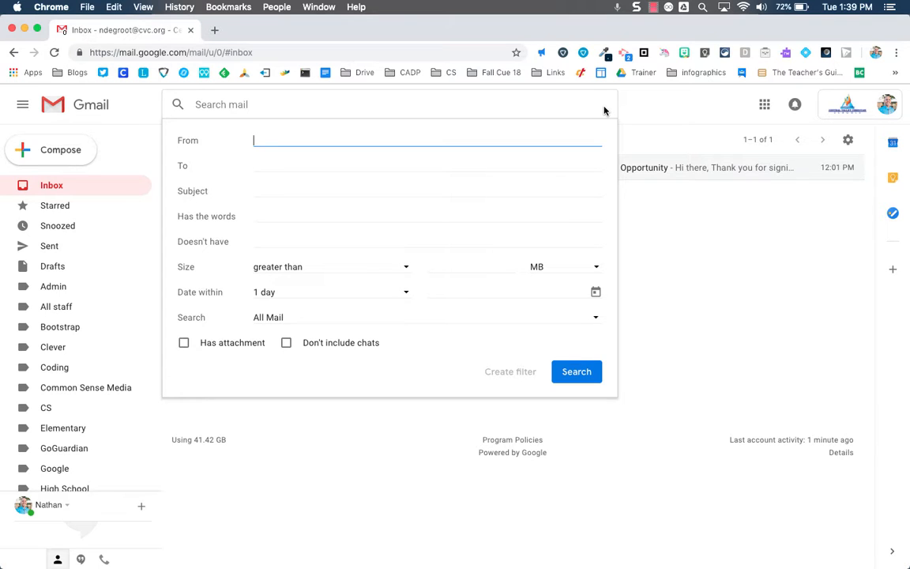
left_click(293, 294)
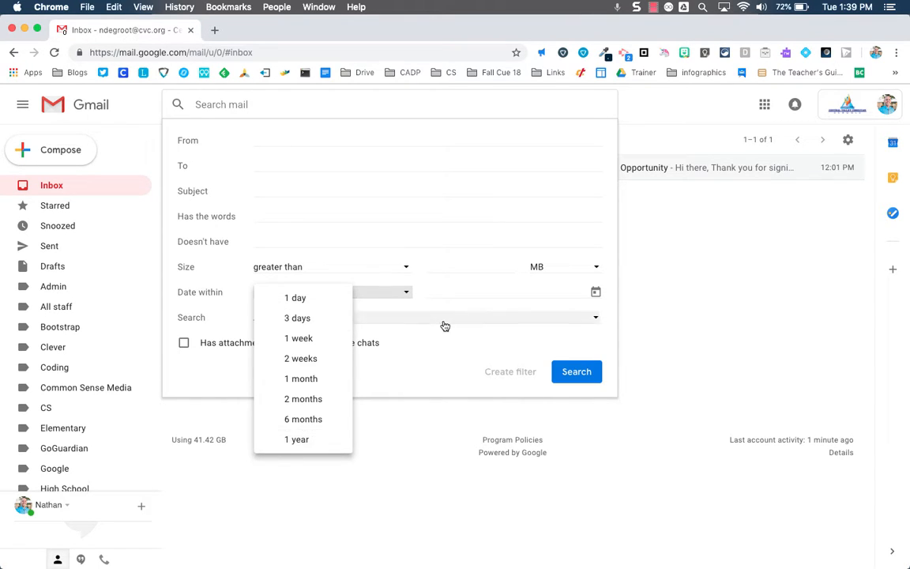
left_click(596, 293)
left_click(550, 291)
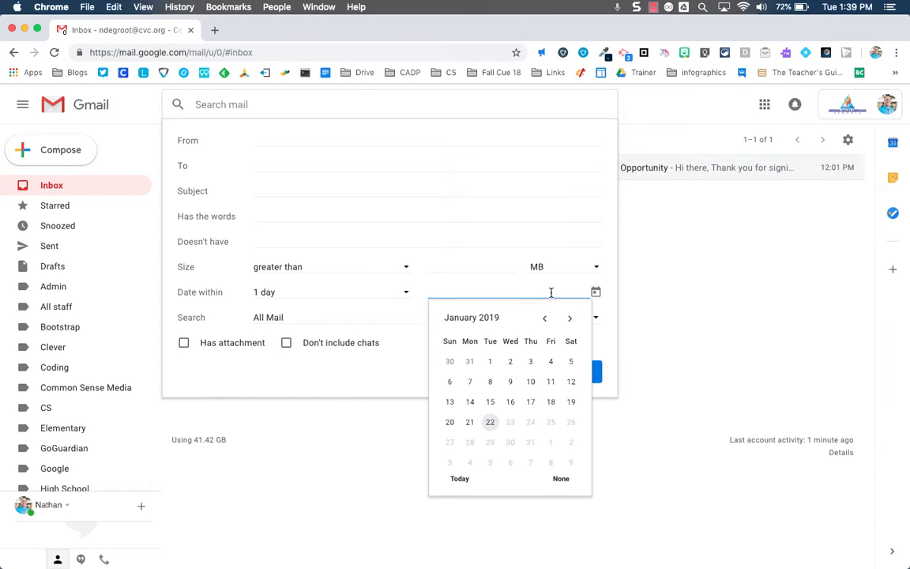
triple_click(544, 319)
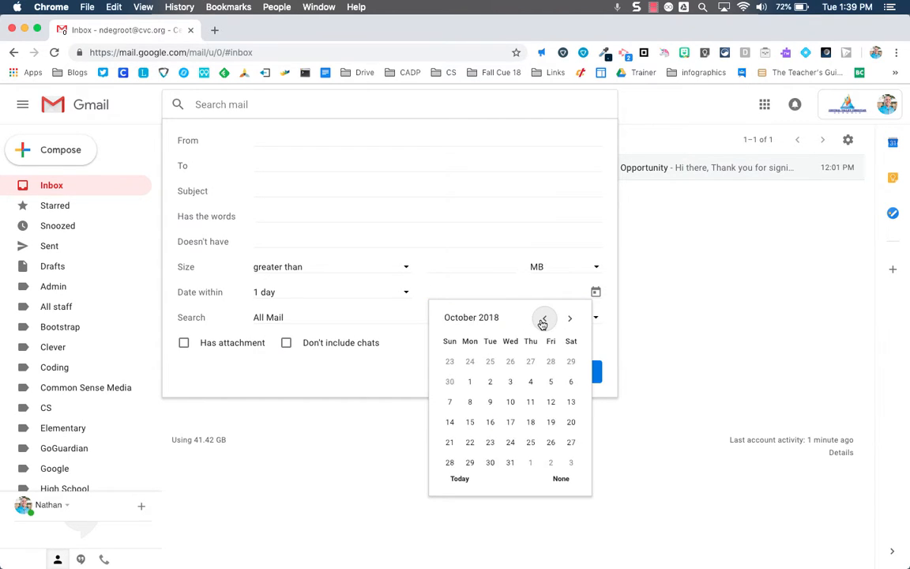
triple_click(543, 319)
triple_click(543, 319)
triple_click(544, 319)
double_click(544, 319)
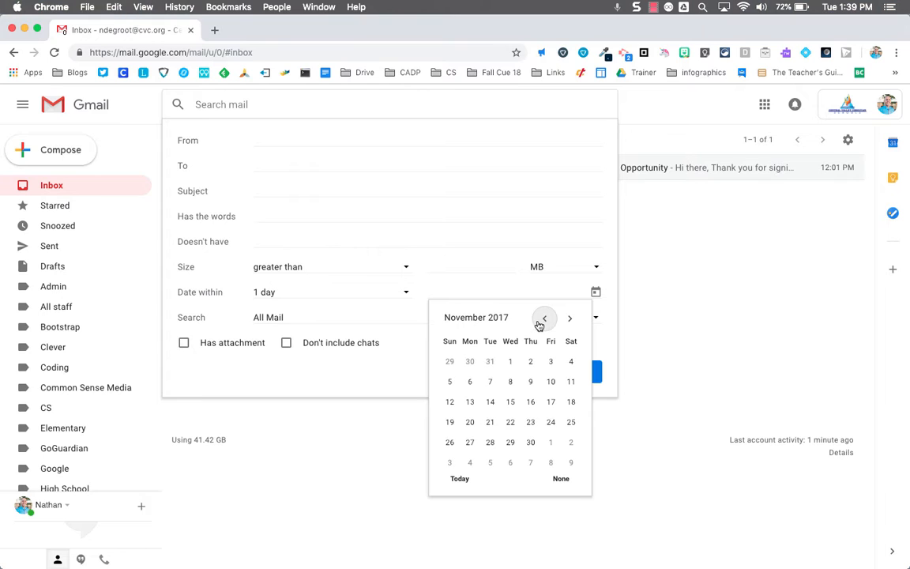
left_click(511, 364)
left_click(381, 293)
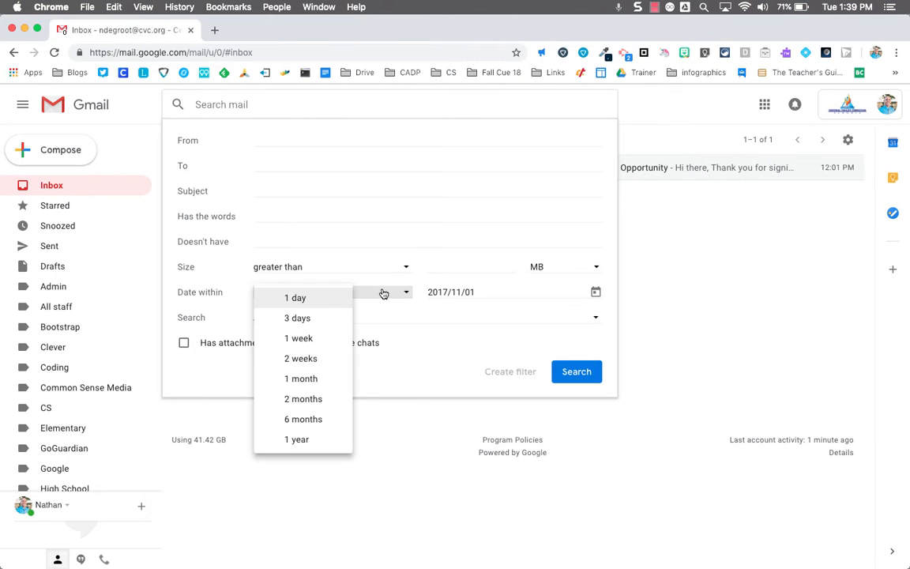
left_click(316, 442)
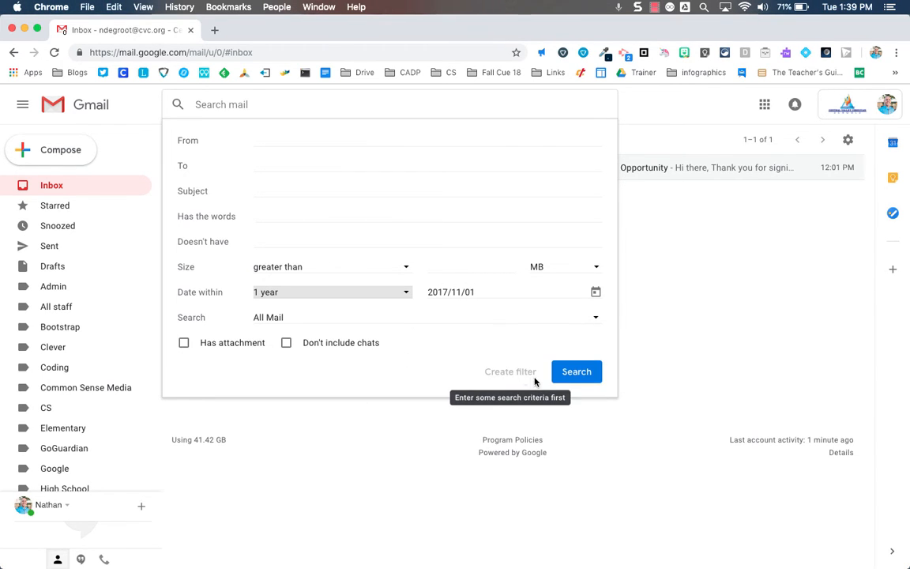
left_click(684, 303)
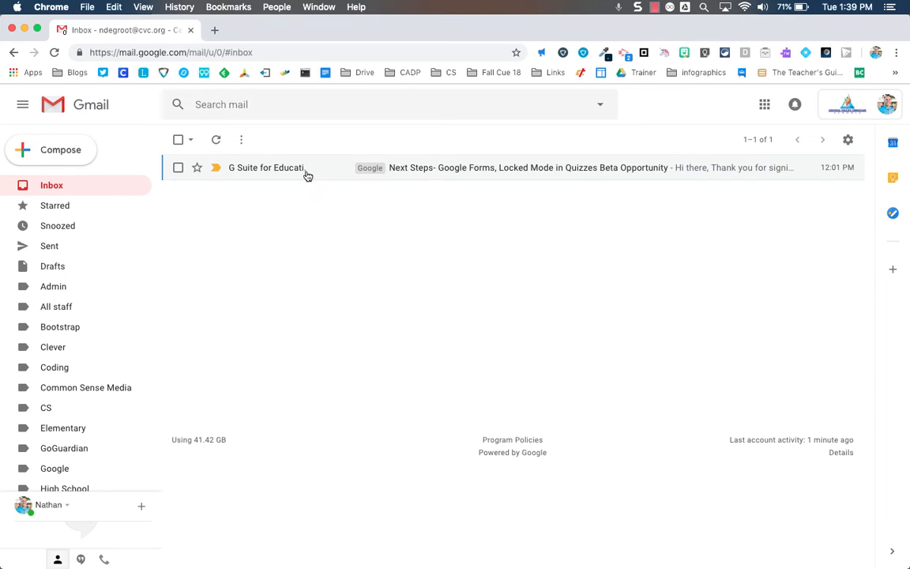